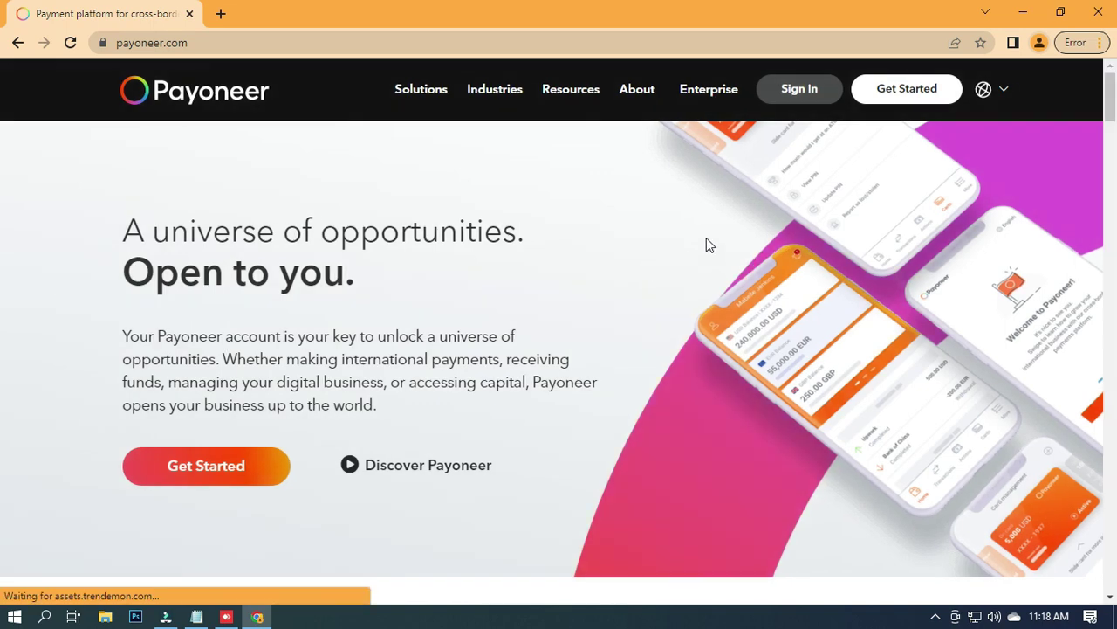
Open the Payoneer sign-up page in a new tab from the header's Get Started button.
{"action": "left_click", "coordinate": [902, 91]}
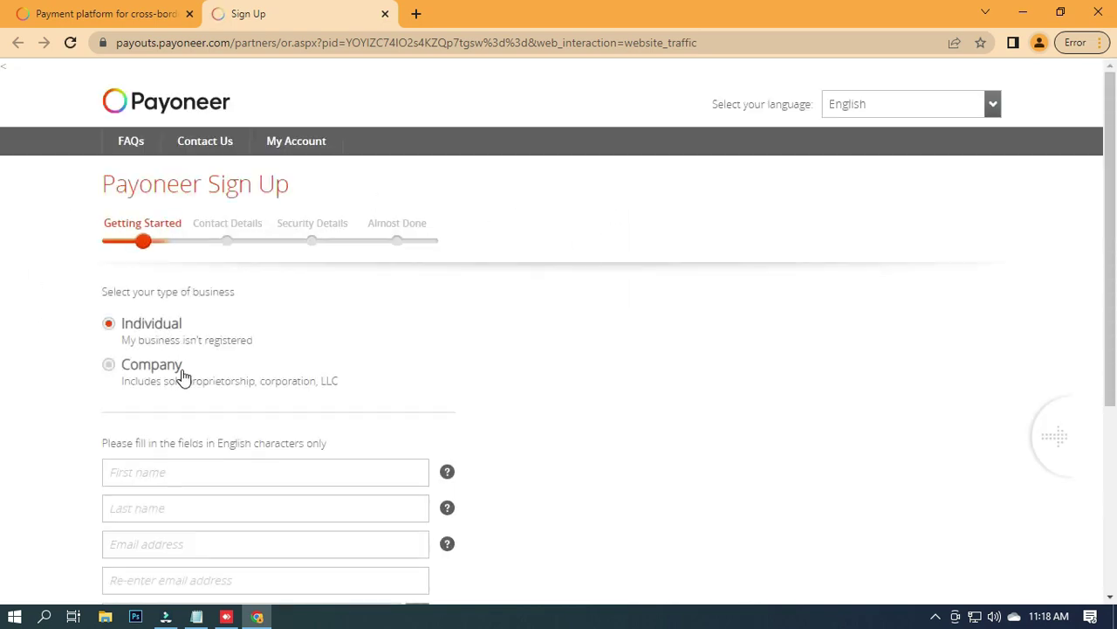
Copy the first name from the saved notes into the First name field.
{"action": "scroll", "coordinate": [219, 330], "scroll_direction": "down", "scroll_amount": 2}
{"action": "left_click", "coordinate": [169, 305]}
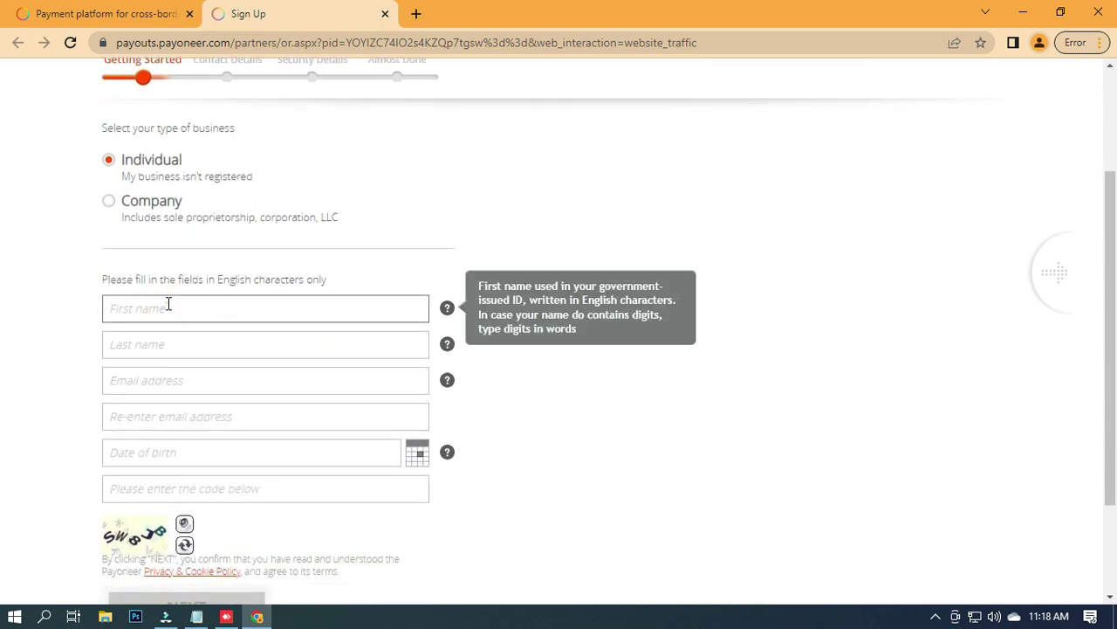
{"action": "left_click", "coordinate": [200, 617]}
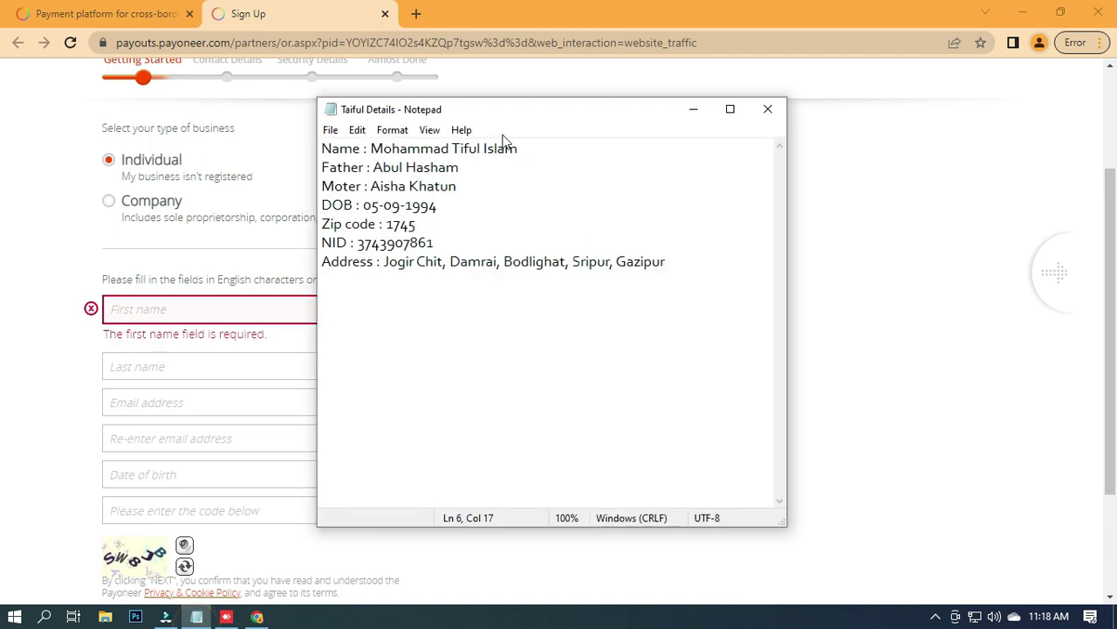
{"action": "left_click_drag", "start_coordinate": [598, 117], "coordinate": [790, 120]}
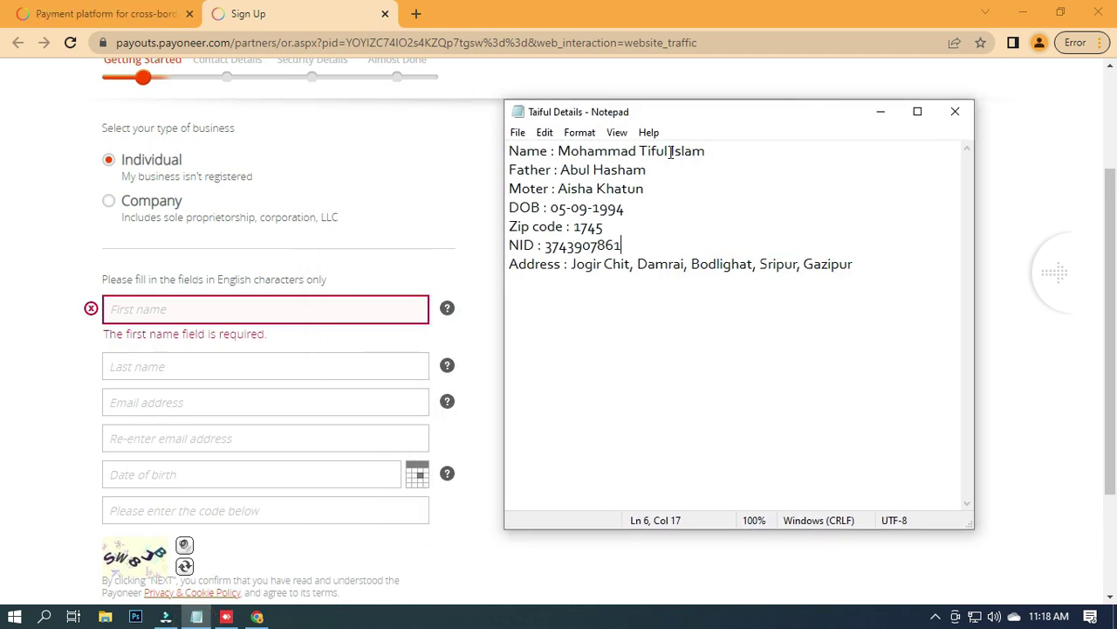
{"action": "left_click_drag", "start_coordinate": [671, 151], "coordinate": [640, 153]}
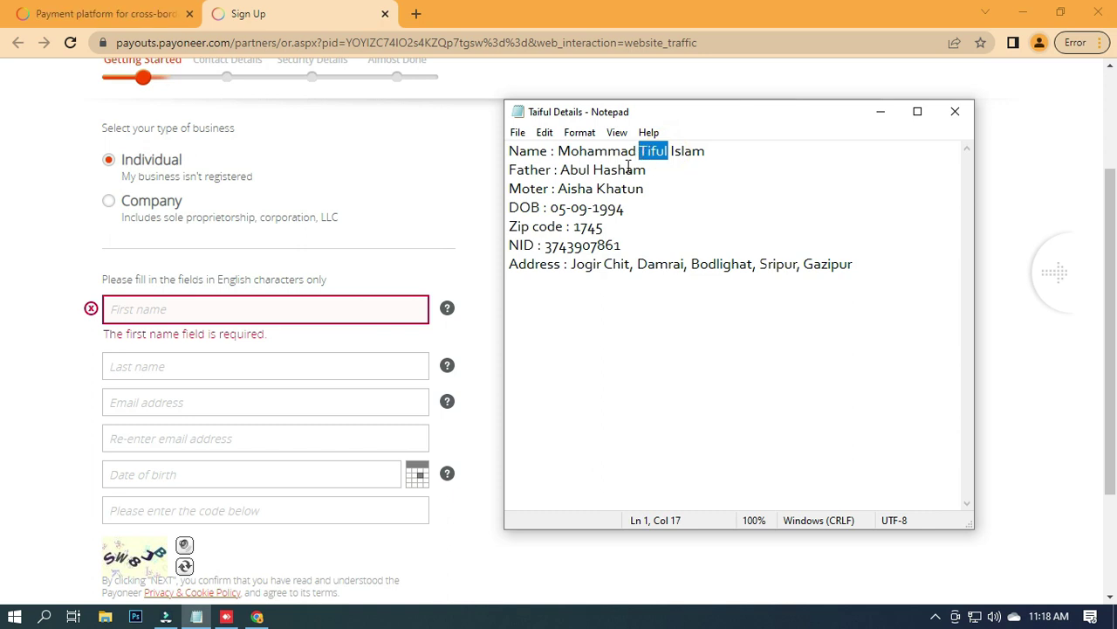
{"action": "left_click", "coordinate": [234, 312]}
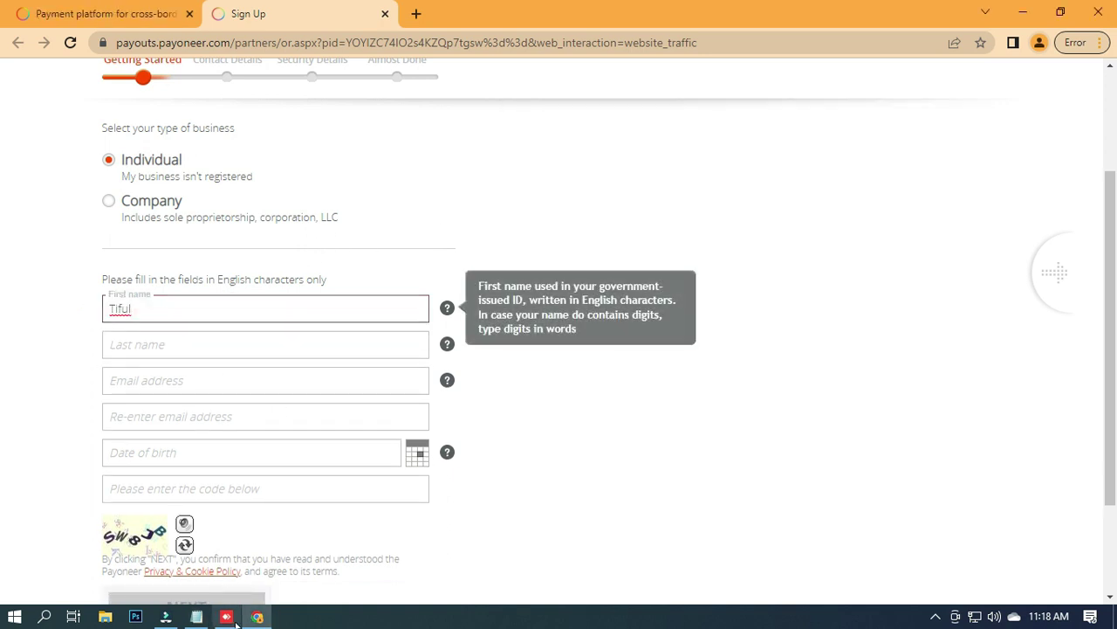
Paste the last name from the notes, then type the applicant's e-mail address.
{"action": "left_click", "coordinate": [196, 616]}
{"action": "double_click", "coordinate": [694, 150]}
{"action": "key", "text": "ctrl+c"}
{"action": "left_click", "coordinate": [223, 337]}
{"action": "key", "text": "ctrl+v"}
{"action": "left_click", "coordinate": [235, 380]}
Start the e-mail confirmation and set the date of birth to 5 September 1984.
{"action": "left_click_drag", "start_coordinate": [240, 381], "coordinate": [109, 381]}
{"action": "left_click", "coordinate": [77, 393]}
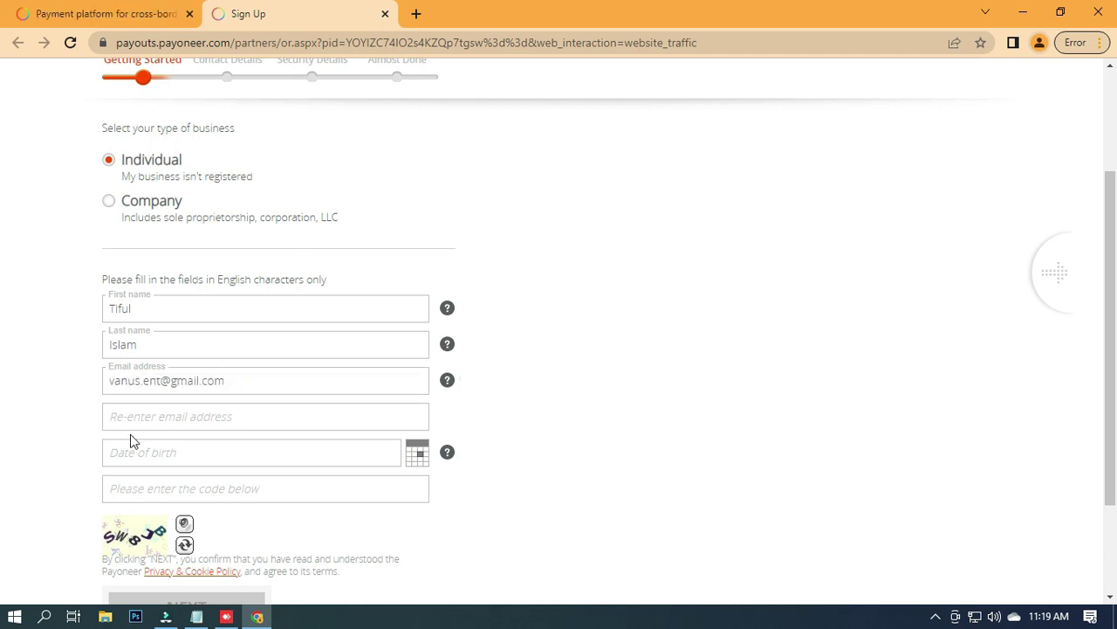
{"action": "left_click", "coordinate": [160, 416]}
{"action": "left_click", "coordinate": [175, 458]}
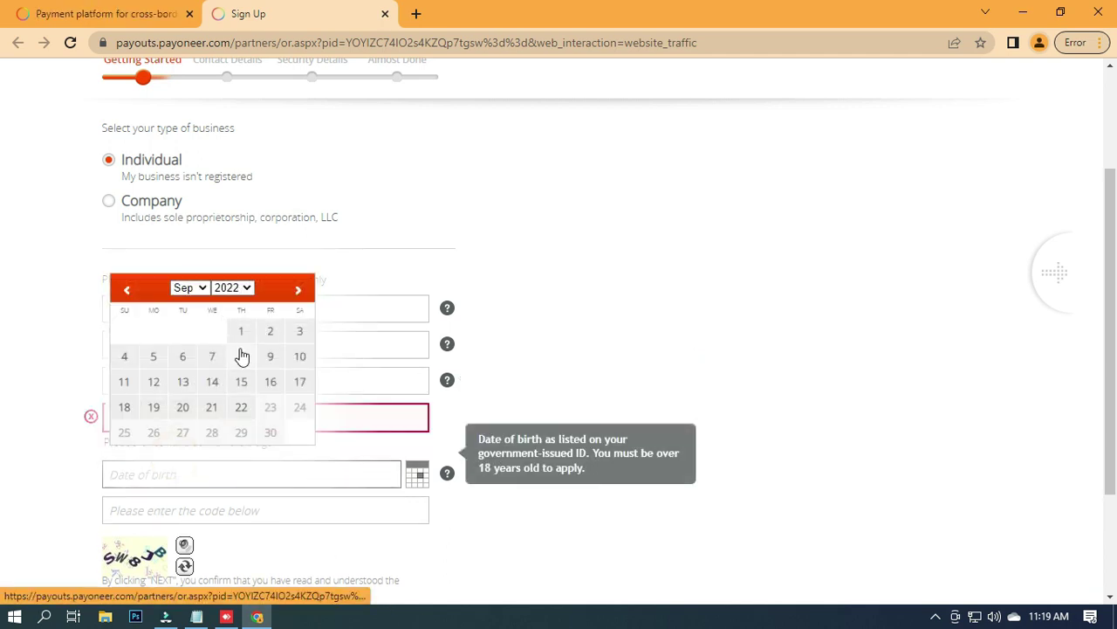
{"action": "left_click", "coordinate": [159, 361]}
{"action": "left_click", "coordinate": [225, 480]}
{"action": "left_click", "coordinate": [232, 307]}
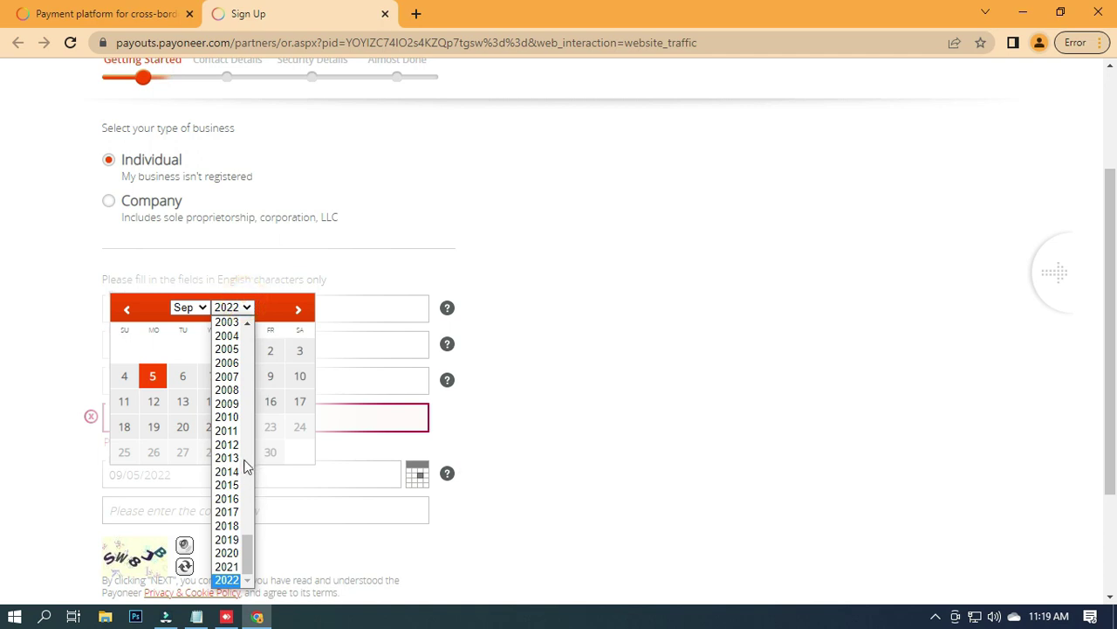
{"action": "scroll", "coordinate": [245, 472], "scroll_direction": "up", "scroll_amount": 5}
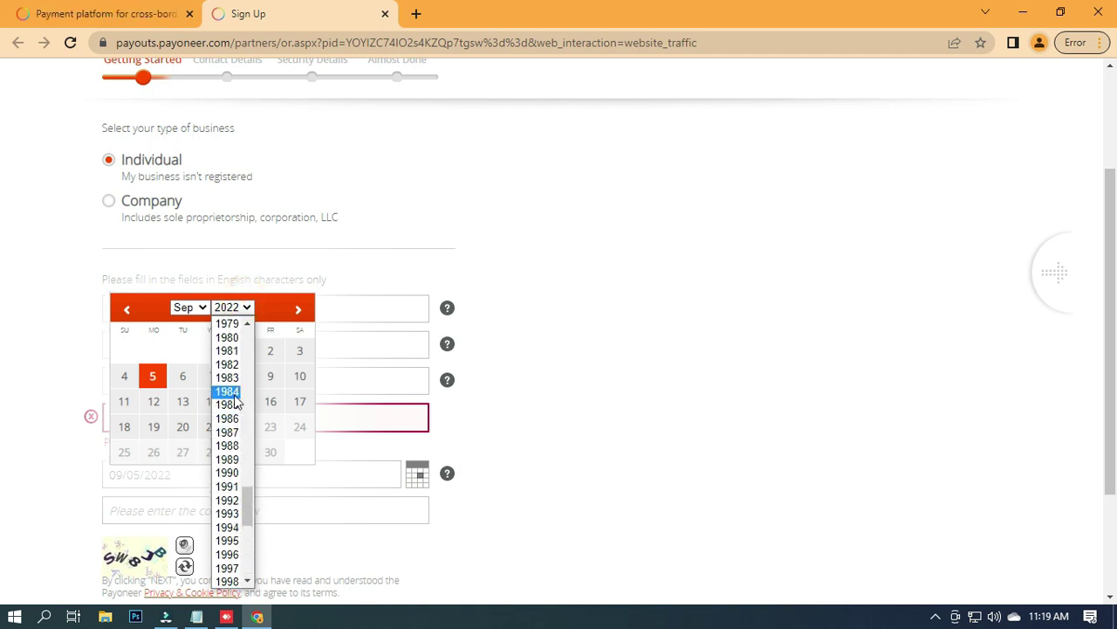
{"action": "left_click", "coordinate": [232, 393]}
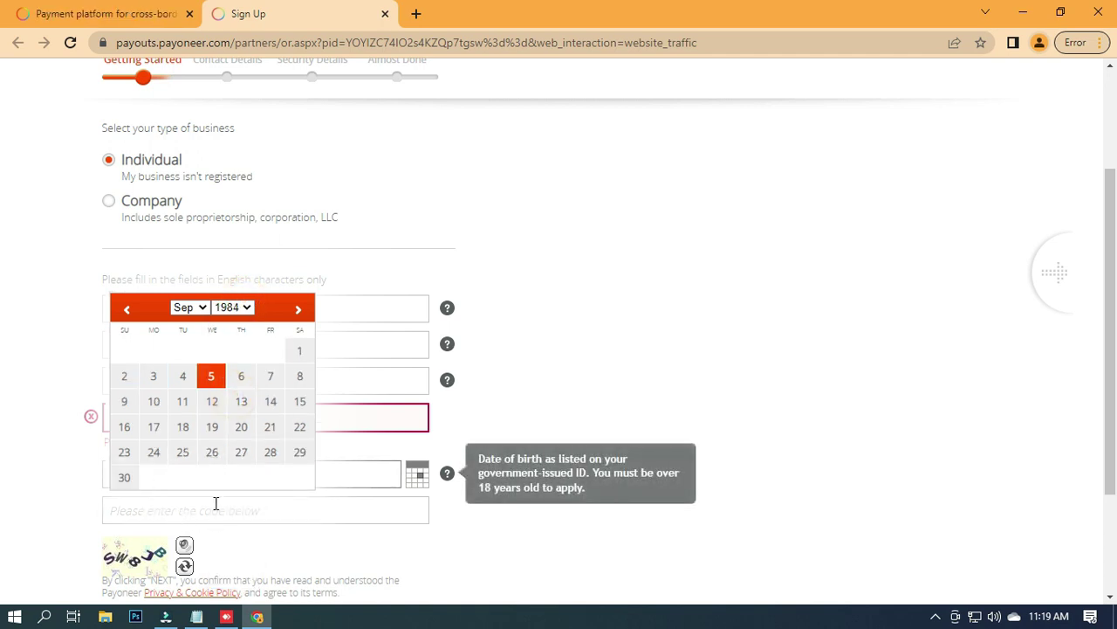
{"action": "left_click", "coordinate": [211, 377]}
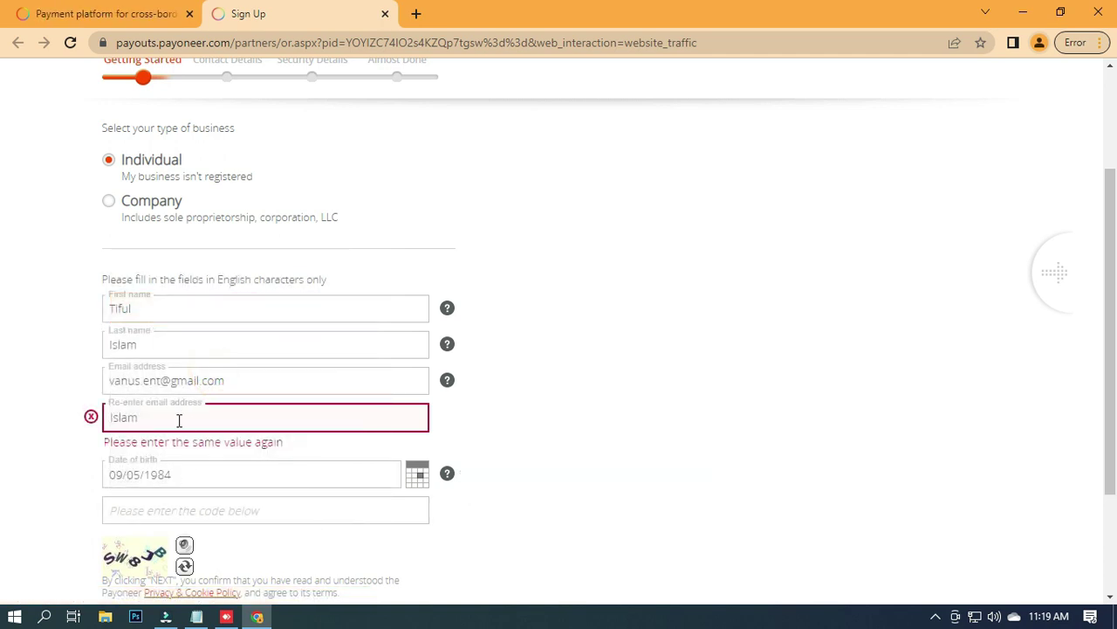
Replace the wrong text in the e-mail confirmation field with the copied e-mail address.
{"action": "triple_click", "coordinate": [245, 380]}
{"action": "left_click", "coordinate": [244, 383]}
{"action": "triple_click", "coordinate": [266, 376]}
{"action": "left_click", "coordinate": [90, 381]}
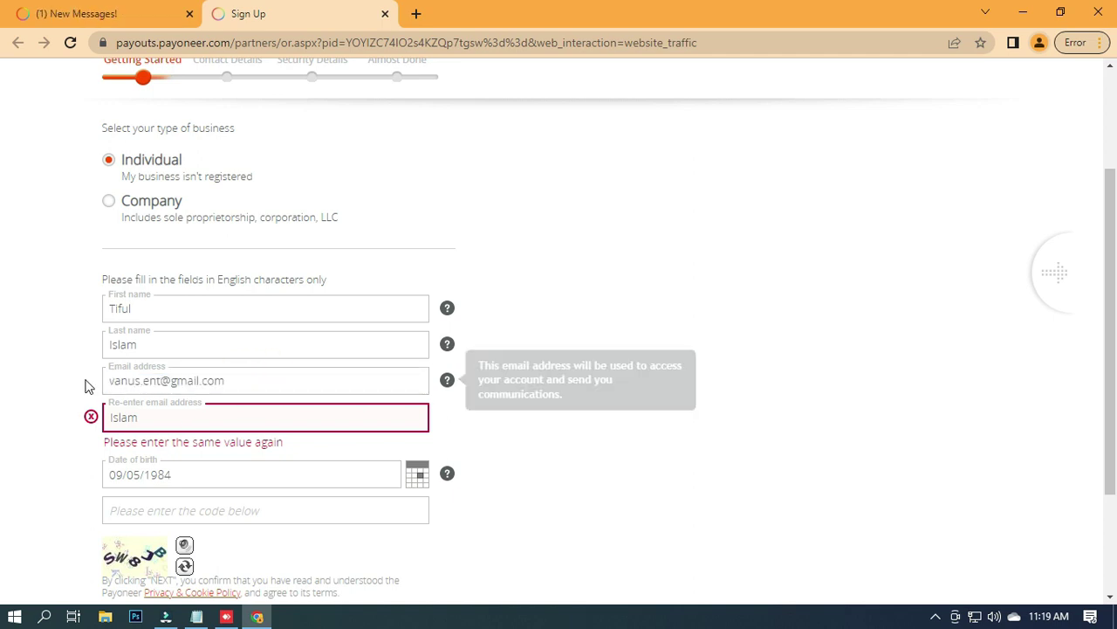
{"action": "double_click", "coordinate": [157, 417]}
{"action": "left_click_drag", "start_coordinate": [126, 418], "coordinate": [199, 422]}
{"action": "double_click", "coordinate": [192, 418]}
{"action": "left_click", "coordinate": [254, 379]}
{"action": "left_click_drag", "start_coordinate": [254, 379], "coordinate": [110, 381]}
{"action": "key", "text": "ctrl+c"}
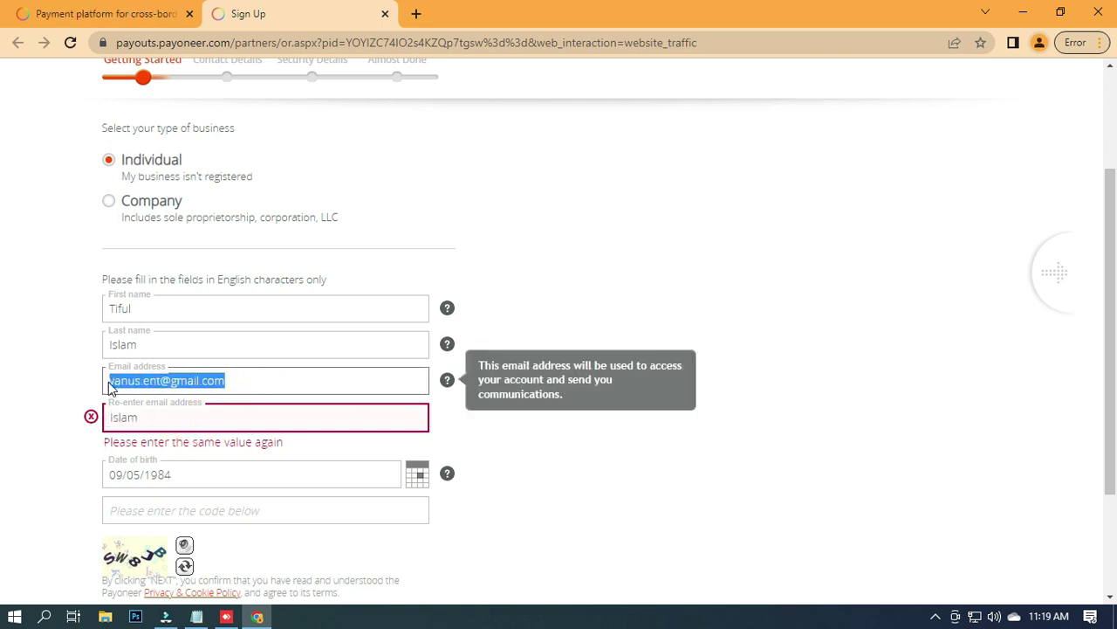
{"action": "double_click", "coordinate": [154, 422]}
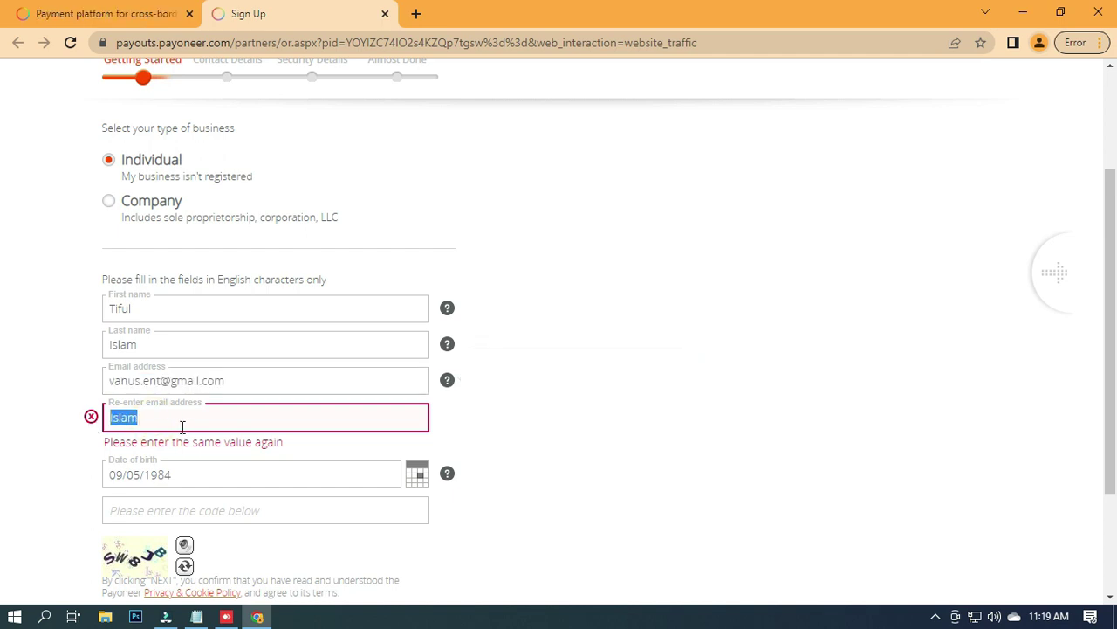
{"action": "key", "text": "ctrl+v"}
Enter the captcha security code and submit the Getting Started step.
{"action": "left_click", "coordinate": [190, 509]}
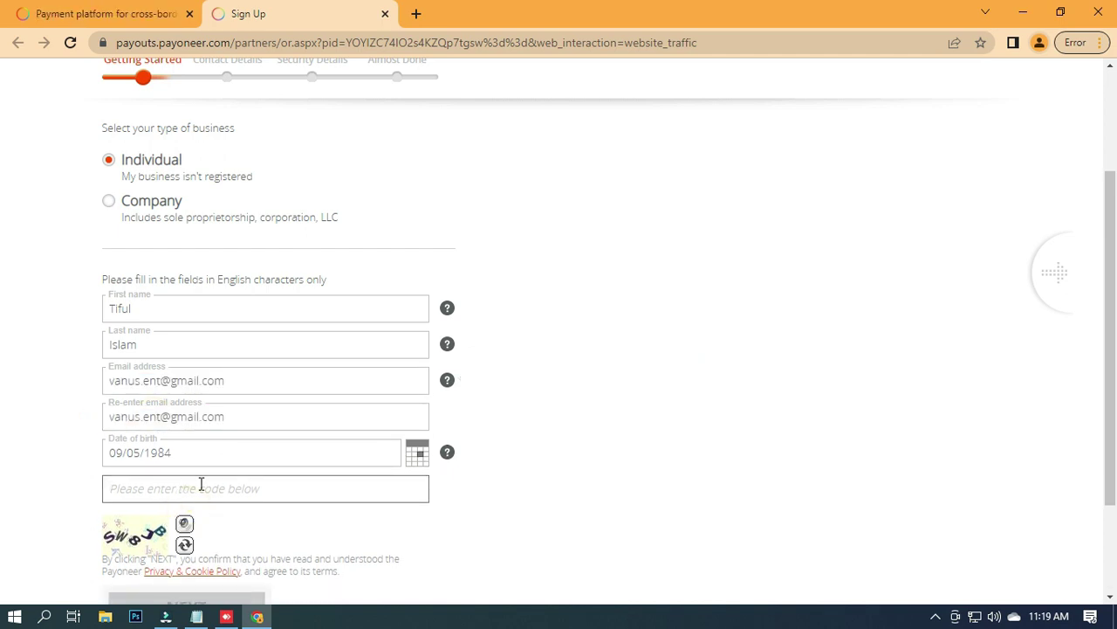
{"action": "type", "text": "S"}
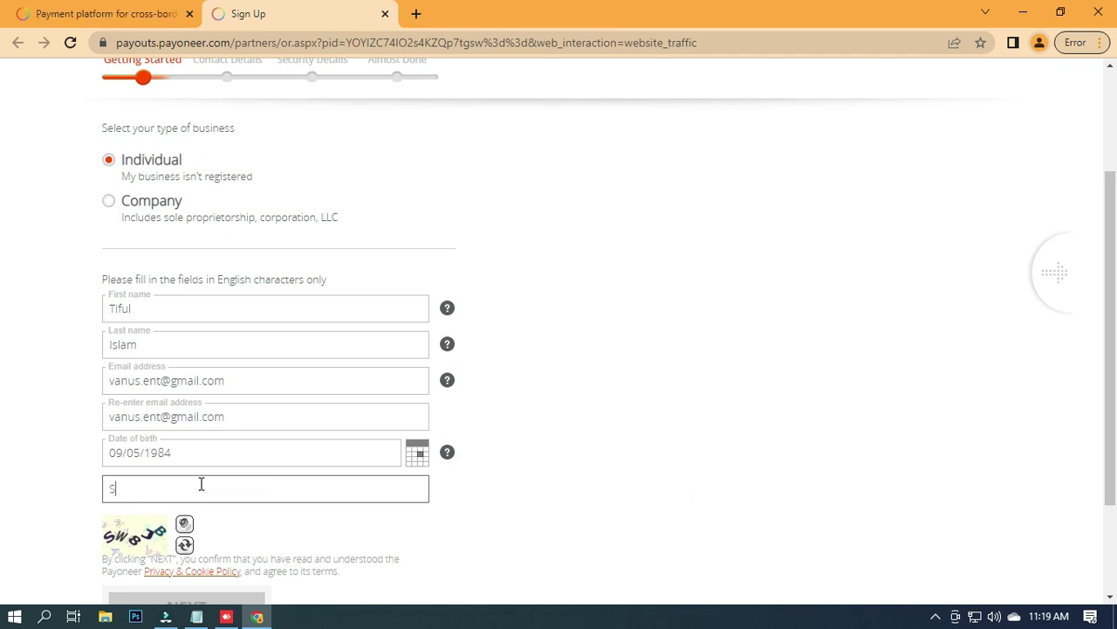
{"action": "type", "text": "W8JB"}
{"action": "scroll", "coordinate": [209, 483], "scroll_direction": "down", "scroll_amount": 2}
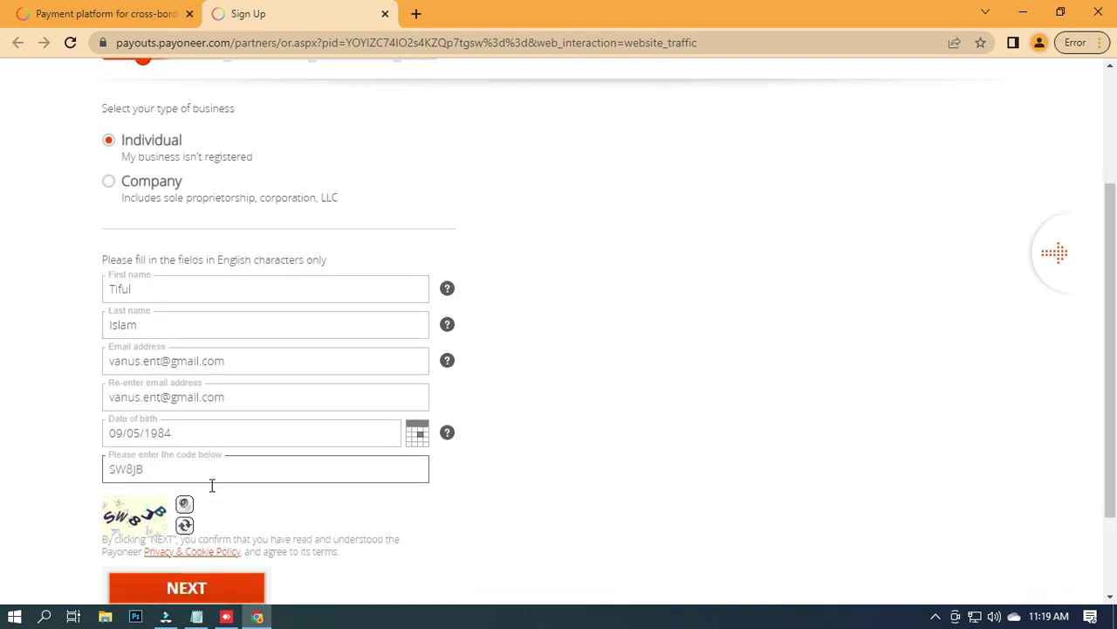
{"action": "scroll", "coordinate": [279, 282], "scroll_direction": "up", "scroll_amount": 1}
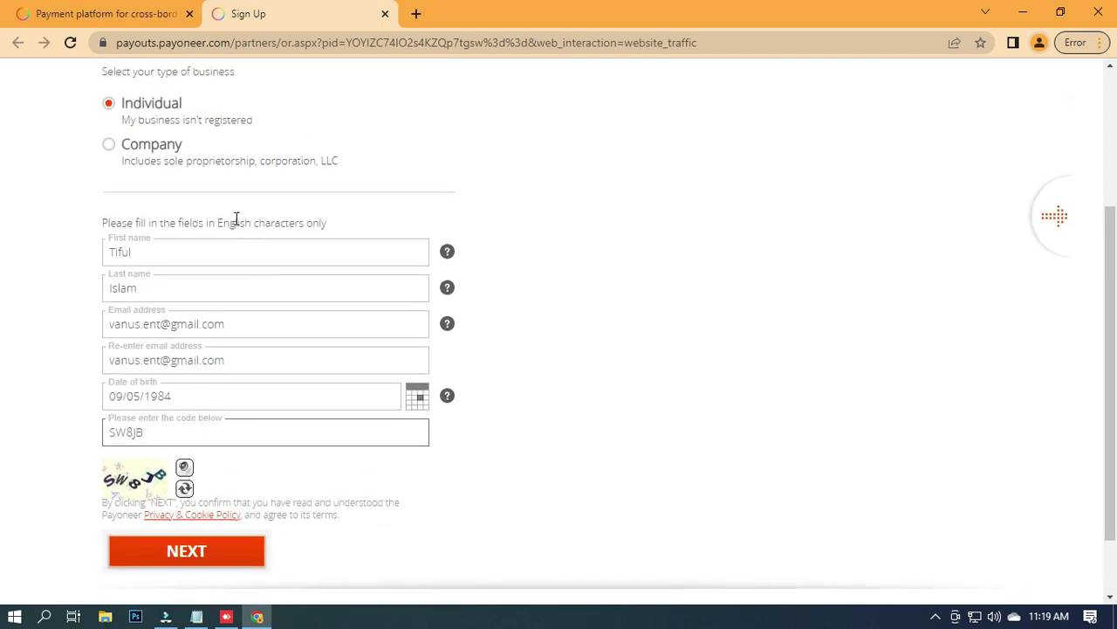
{"action": "scroll", "coordinate": [227, 267], "scroll_direction": "up", "scroll_amount": 2}
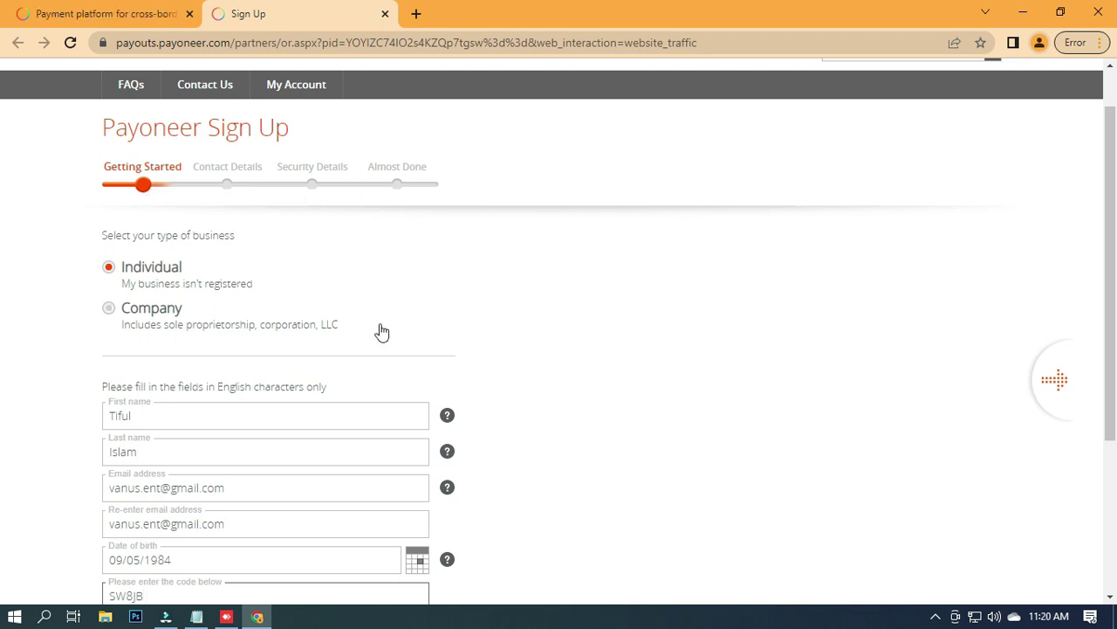
{"action": "scroll", "coordinate": [381, 323], "scroll_direction": "down", "scroll_amount": 3}
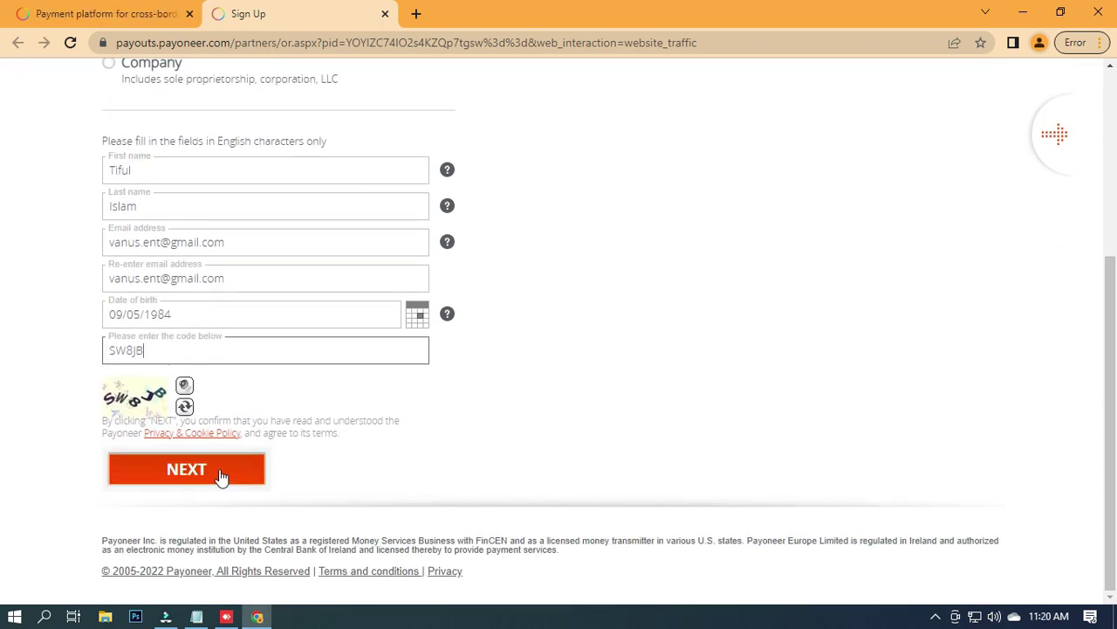
{"action": "left_click", "coordinate": [221, 471]}
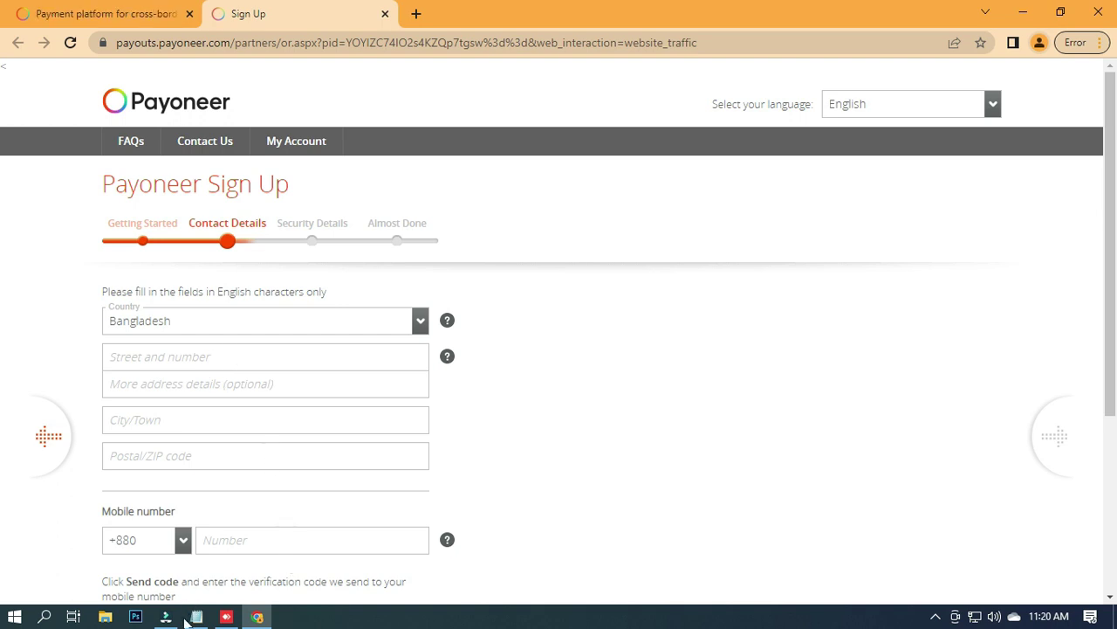
Paste the street address from the saved notes into the address fields.
{"action": "left_click", "coordinate": [285, 356]}
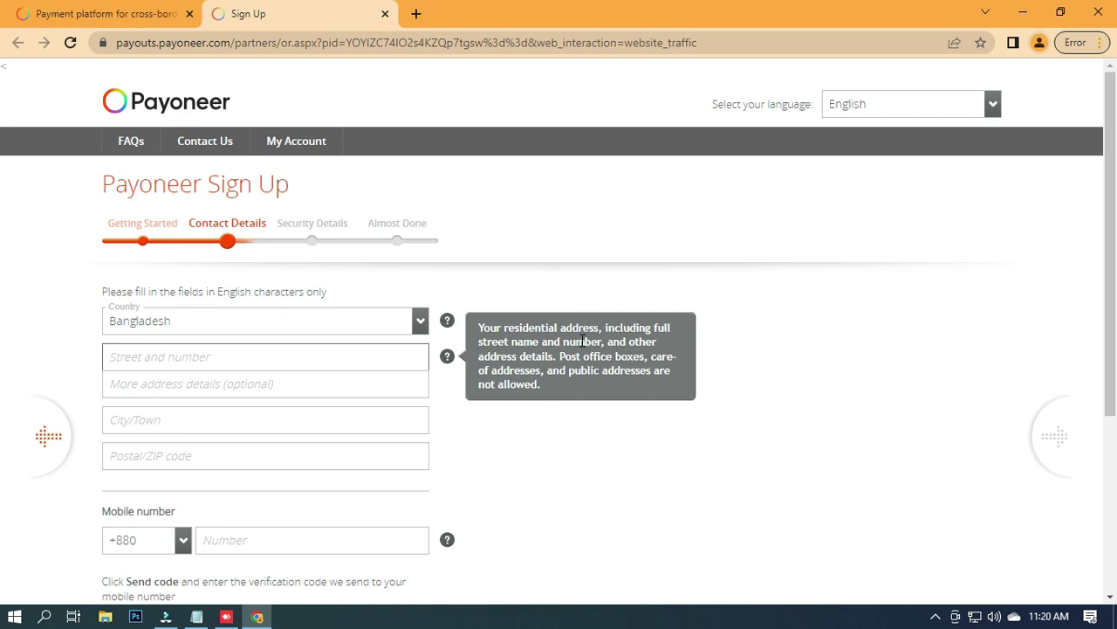
{"action": "left_click", "coordinate": [196, 616]}
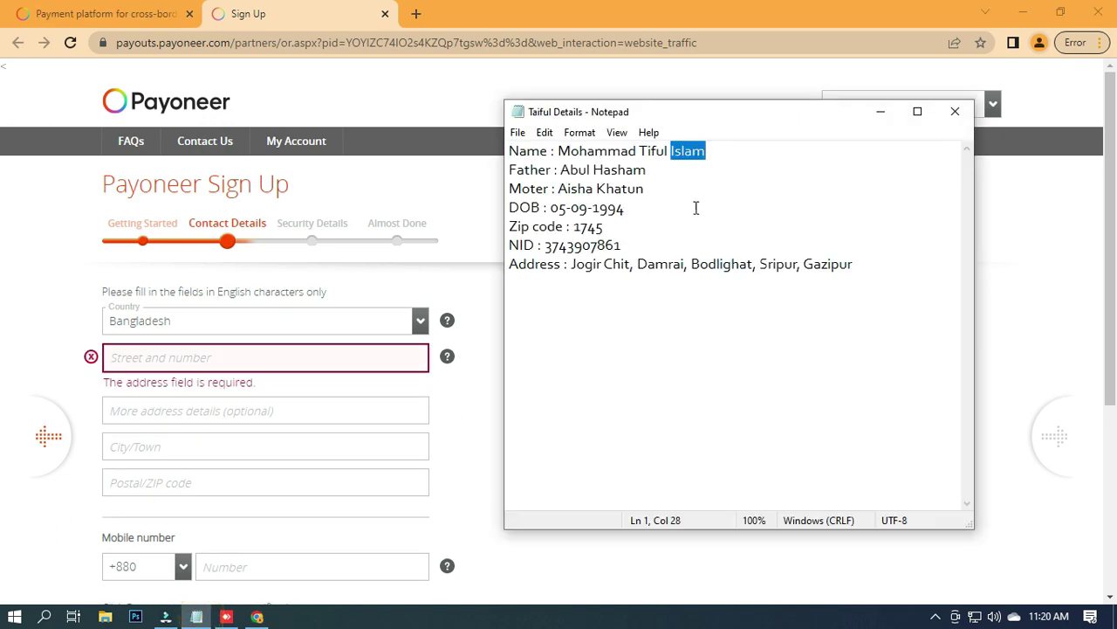
{"action": "left_click_drag", "start_coordinate": [570, 275], "coordinate": [796, 269]}
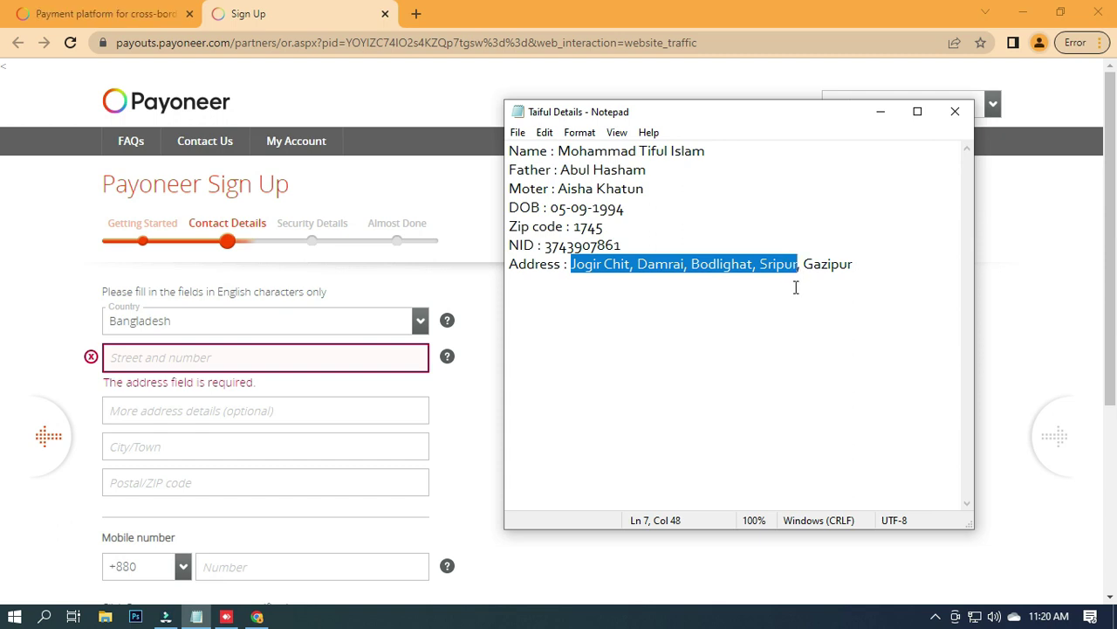
{"action": "left_click", "coordinate": [179, 416]}
Copy the city and postal code from the notes into the form.
{"action": "key", "text": "alt+Tab"}
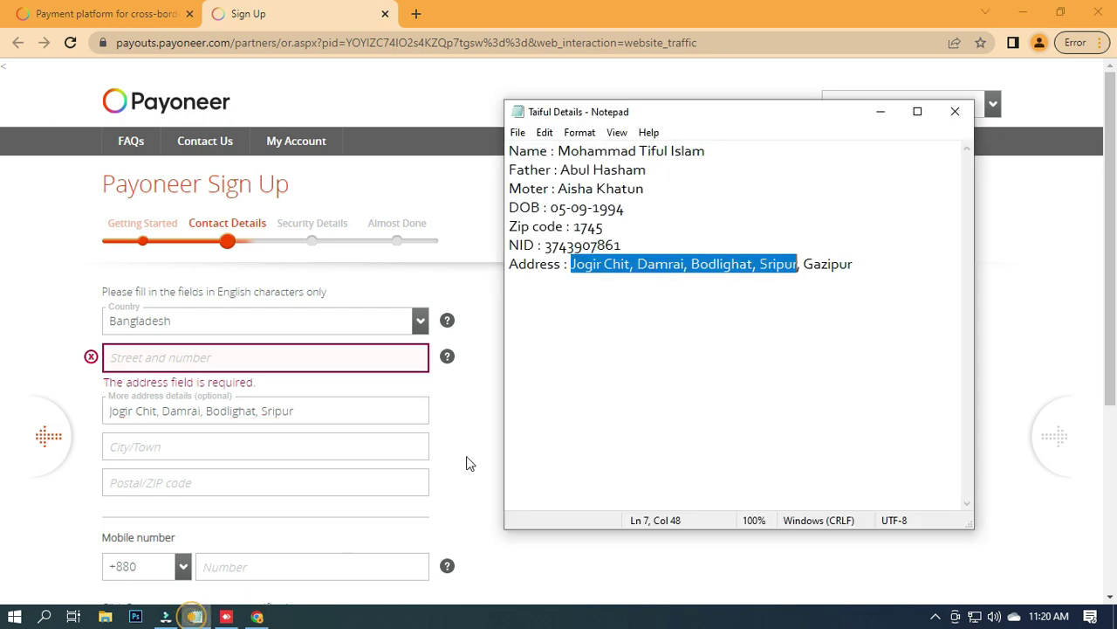
{"action": "double_click", "coordinate": [804, 263]}
{"action": "key", "text": "ctrl+c"}
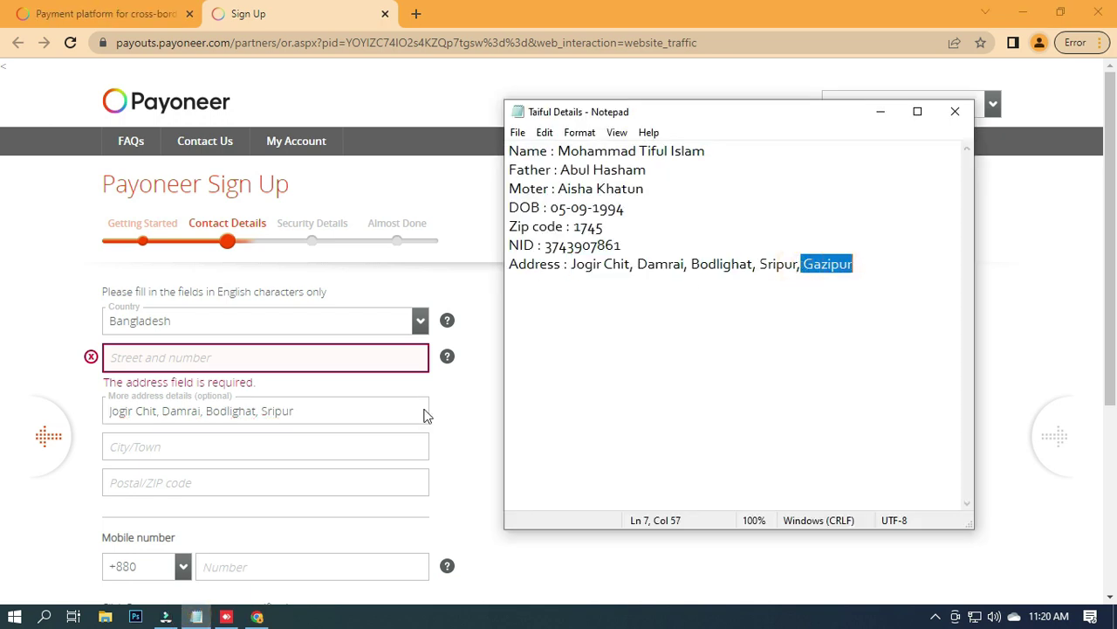
{"action": "left_click", "coordinate": [185, 452]}
{"action": "key", "text": "ctrl+v"}
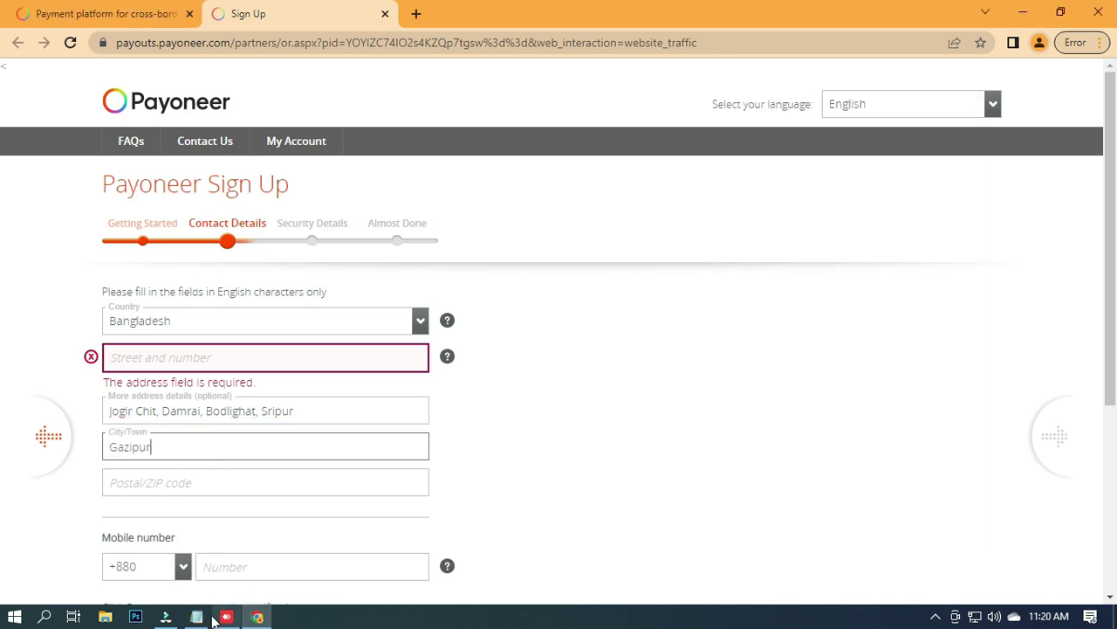
{"action": "key", "text": "alt+Tab"}
{"action": "left_click_drag", "start_coordinate": [613, 226], "coordinate": [575, 228]}
{"action": "key", "text": "ctrl+c"}
{"action": "left_click", "coordinate": [149, 487]}
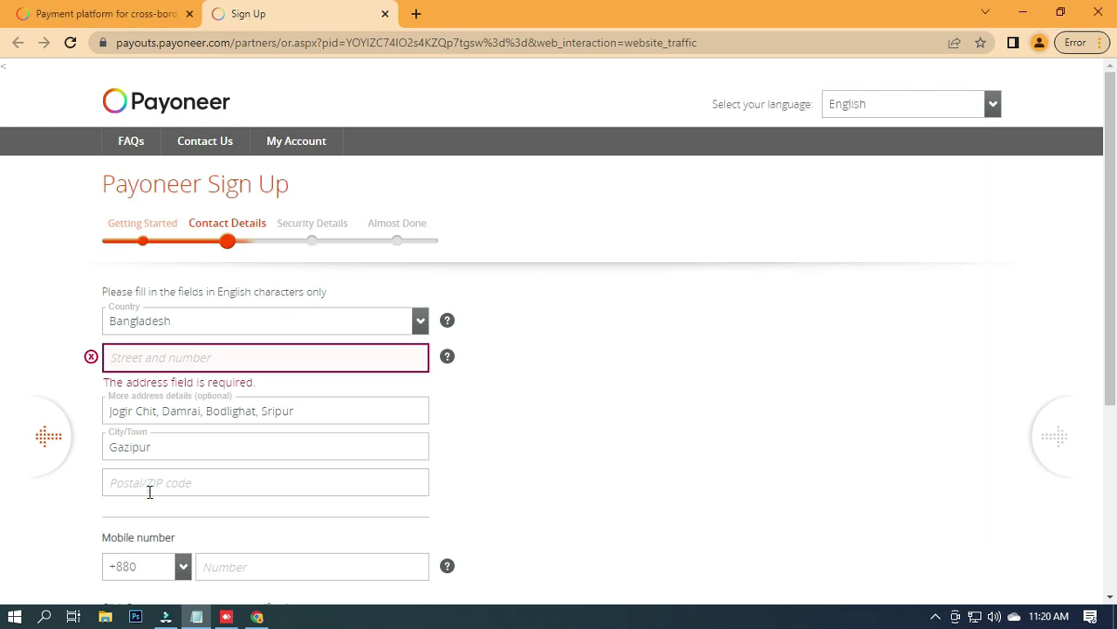
{"action": "key", "text": "ctrl+v"}
Enter the mobile number and the verification code texted to the phone.
{"action": "scroll", "coordinate": [249, 475], "scroll_direction": "down", "scroll_amount": 1}
{"action": "left_click", "coordinate": [243, 482]}
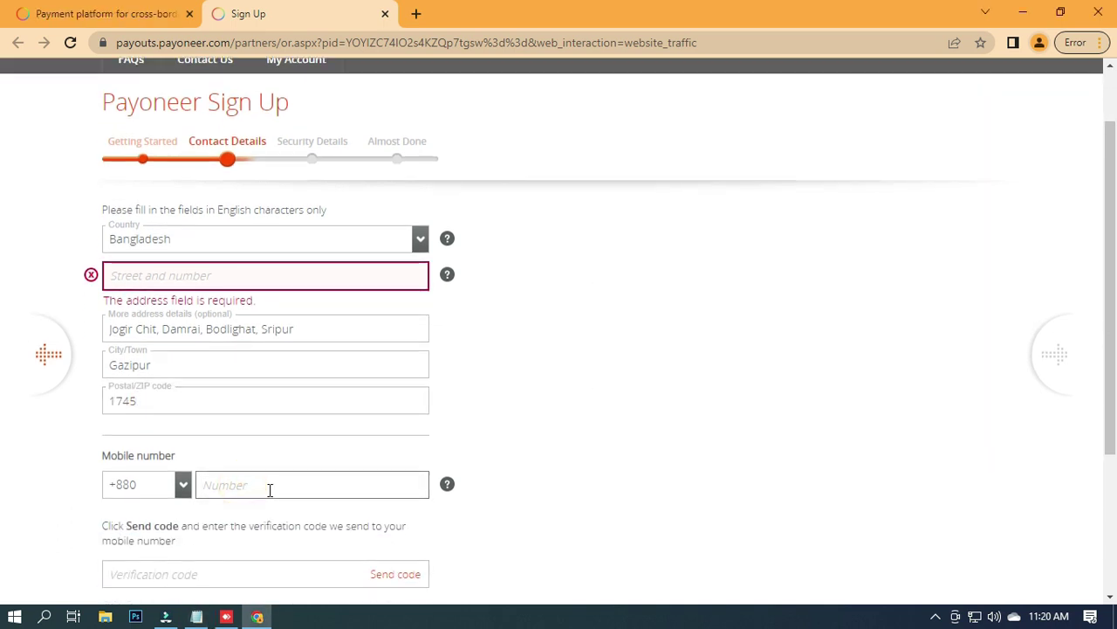
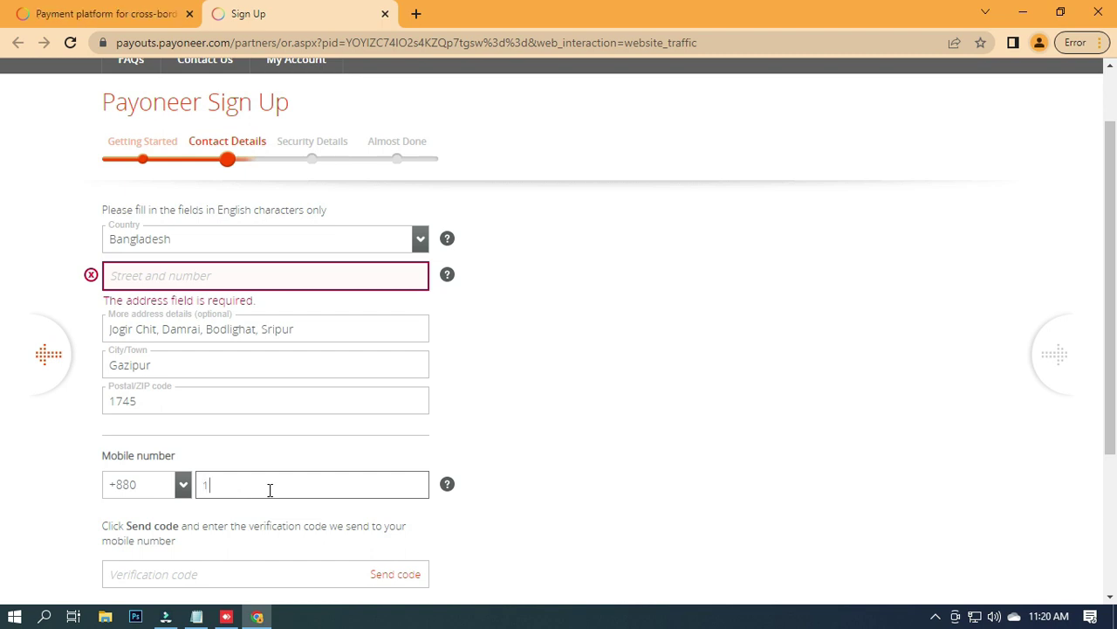
{"action": "scroll", "coordinate": [270, 486], "scroll_direction": "down", "scroll_amount": 1}
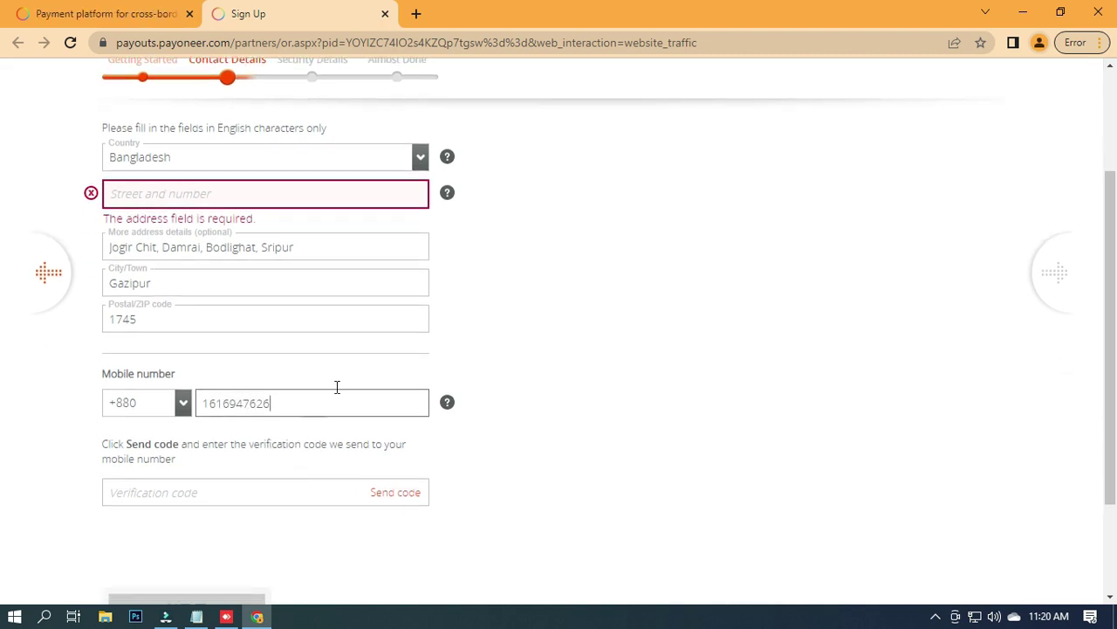
{"action": "left_click", "coordinate": [325, 400]}
{"action": "left_click", "coordinate": [457, 440]}
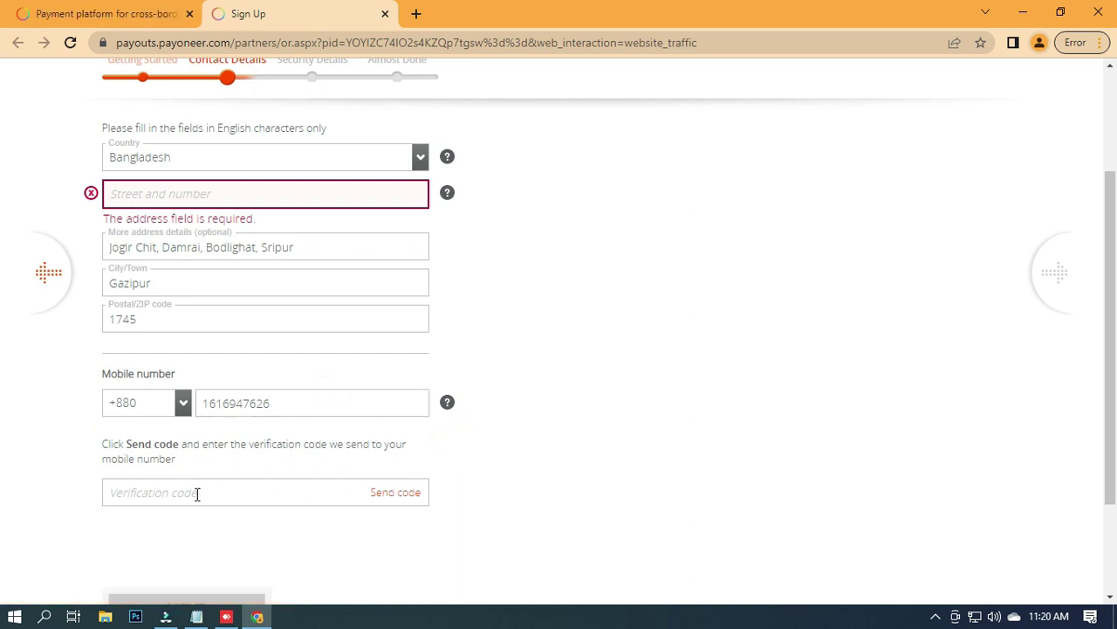
{"action": "left_click", "coordinate": [394, 498]}
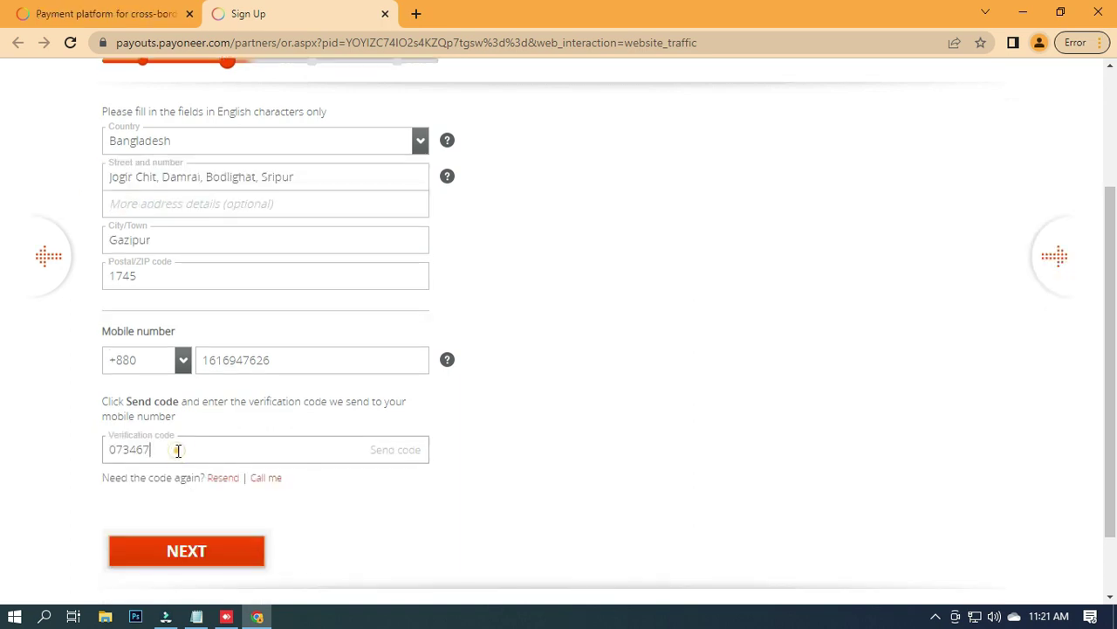
{"action": "left_click_drag", "start_coordinate": [182, 448], "coordinate": [106, 450]}
{"action": "left_click", "coordinate": [97, 452]}
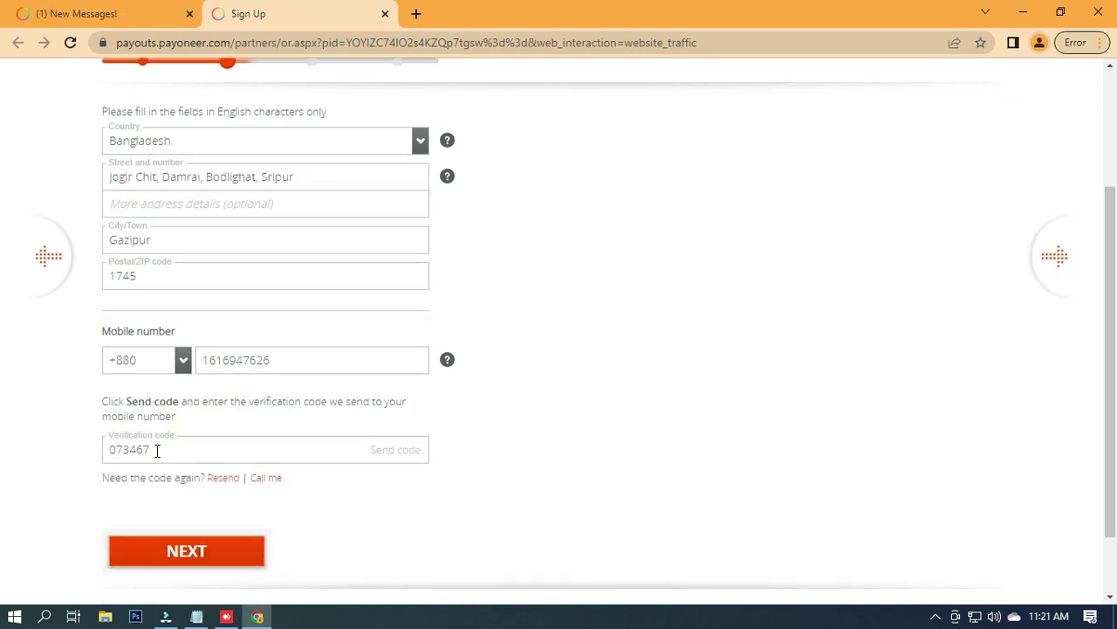
Continue to Security Details and enter the account password and its confirmation.
{"action": "left_click", "coordinate": [223, 555]}
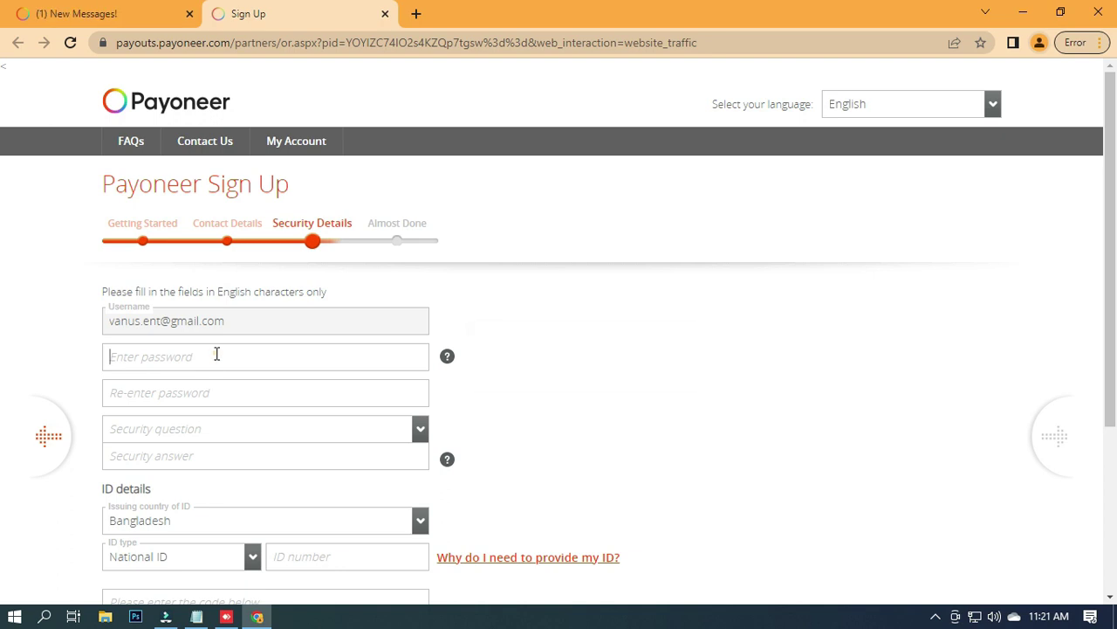
{"action": "left_click", "coordinate": [217, 353]}
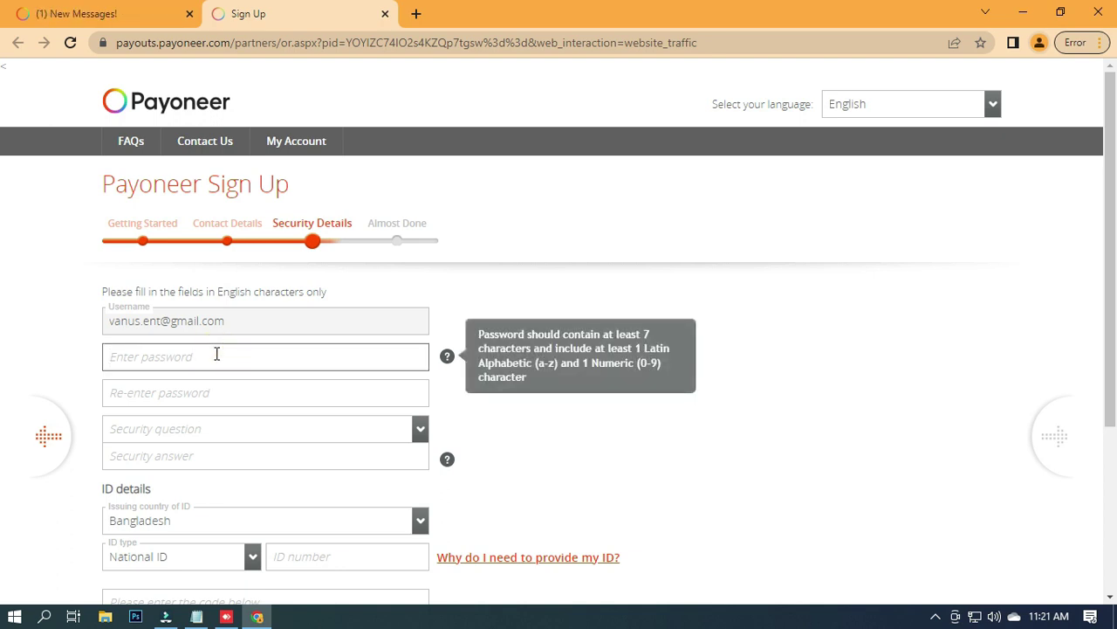
{"action": "type", "text": "***"}
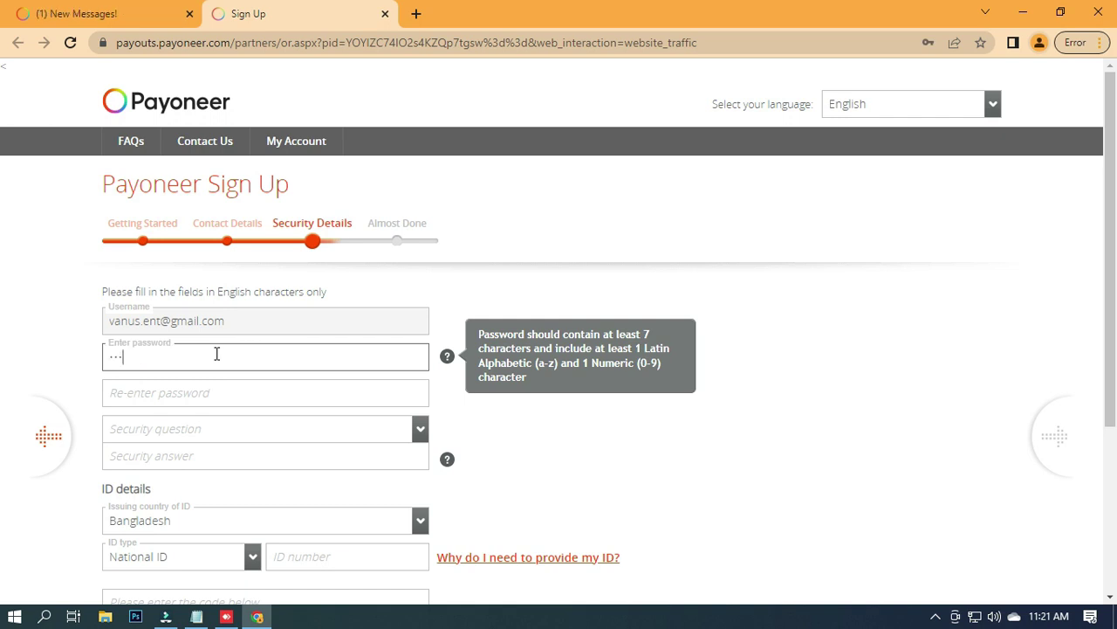
{"action": "type", "text": "****"}
{"action": "left_click", "coordinate": [233, 391]}
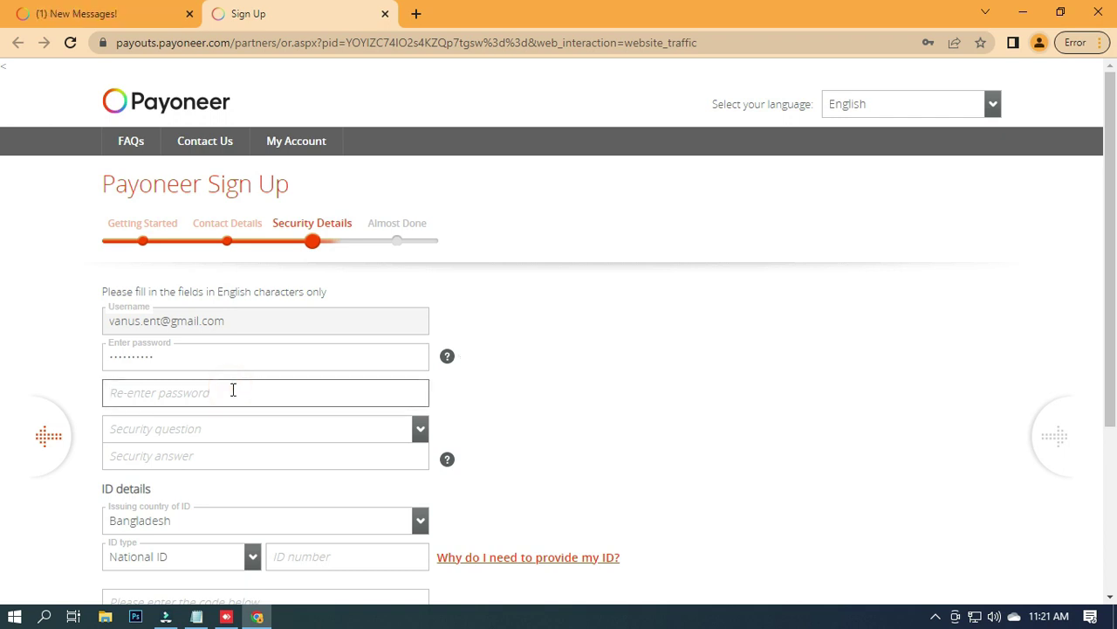
{"action": "type", "text": "aaaa"}
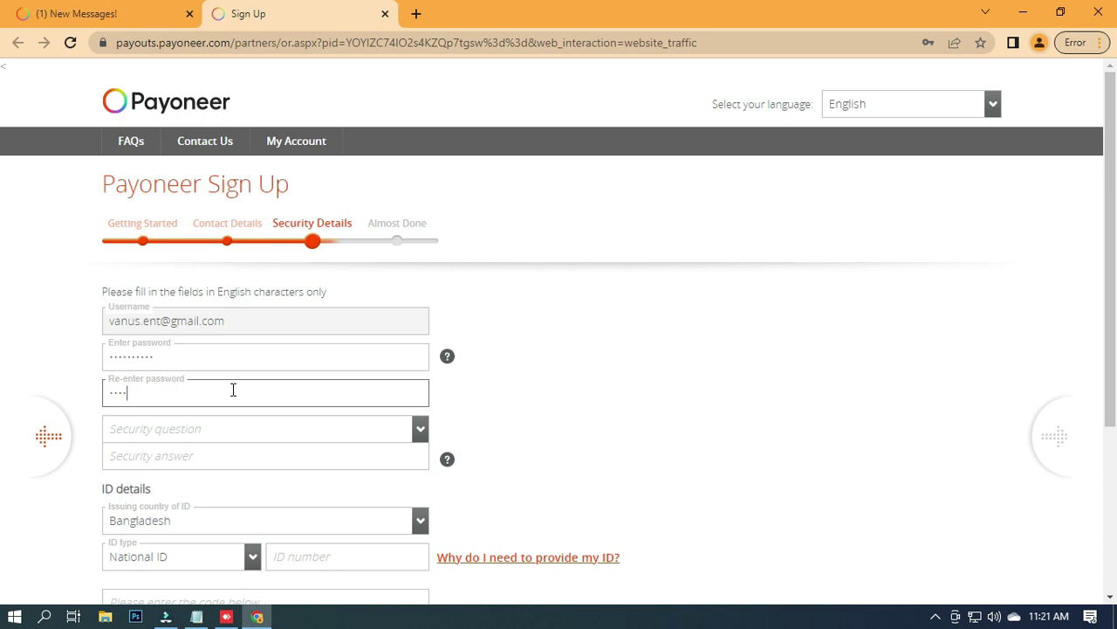
{"action": "type", "text": "aa"}
Choose the high school best friend security question and type its answer.
{"action": "left_click", "coordinate": [220, 430]}
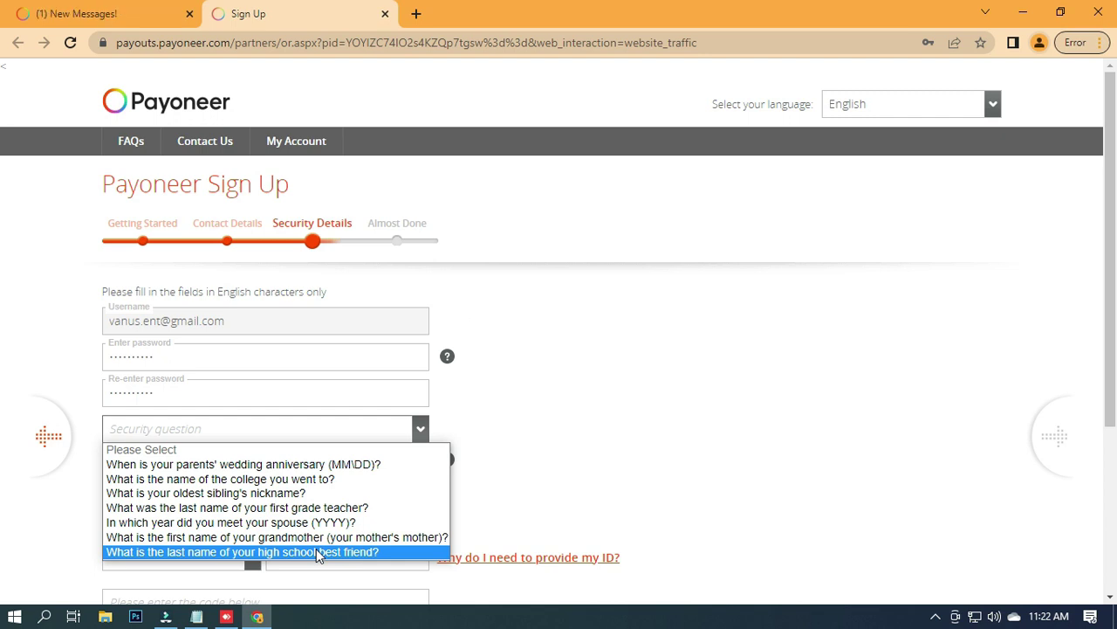
{"action": "left_click", "coordinate": [318, 553]}
{"action": "left_click", "coordinate": [200, 460]}
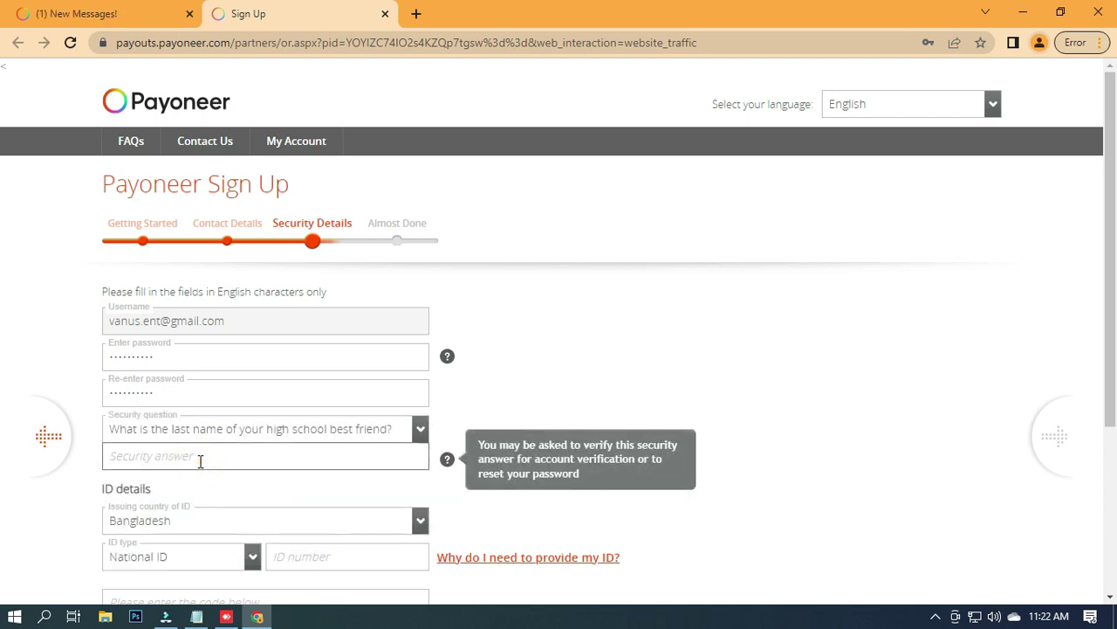
{"action": "left_click", "coordinate": [646, 358]}
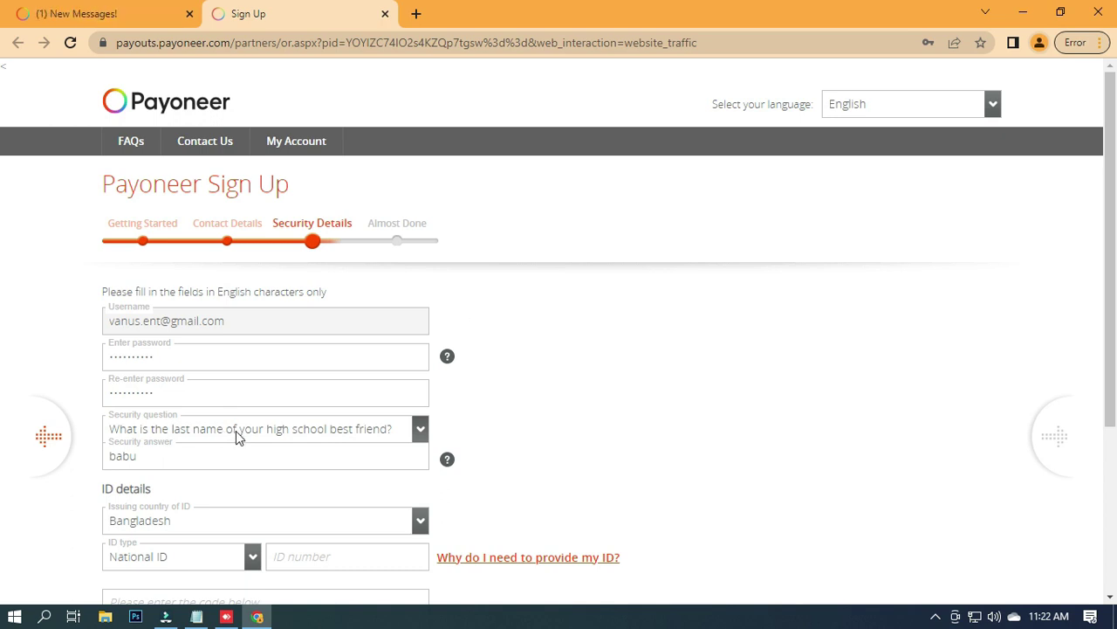
{"action": "scroll", "coordinate": [237, 433], "scroll_direction": "down", "scroll_amount": 1}
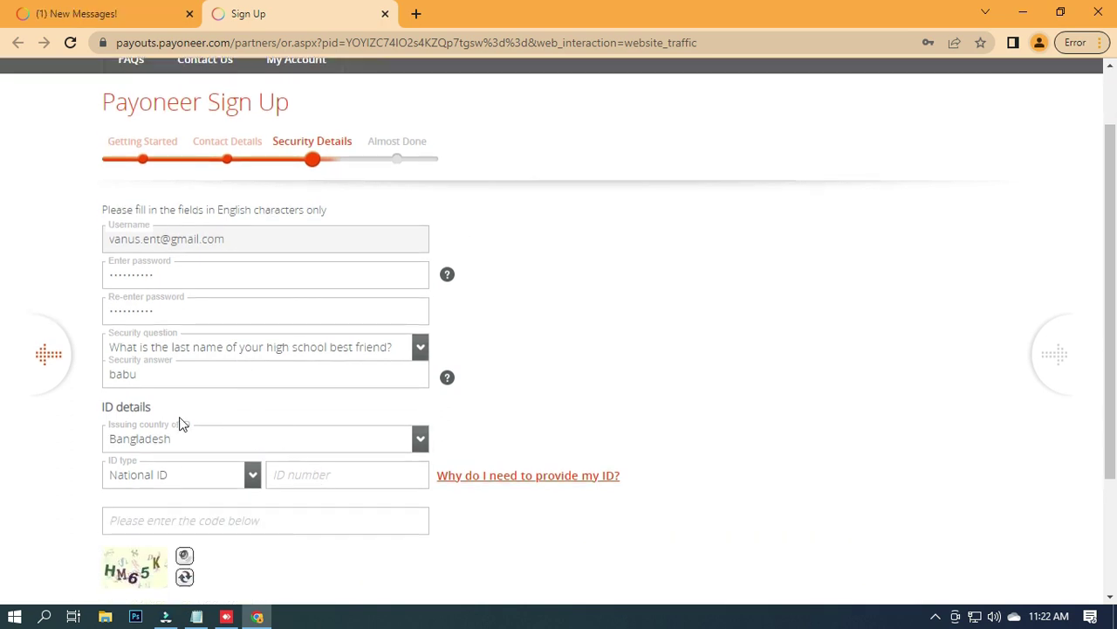
{"action": "left_click", "coordinate": [322, 473]}
Copy the national ID number from the notes into the ID number field.
{"action": "left_click", "coordinate": [197, 616]}
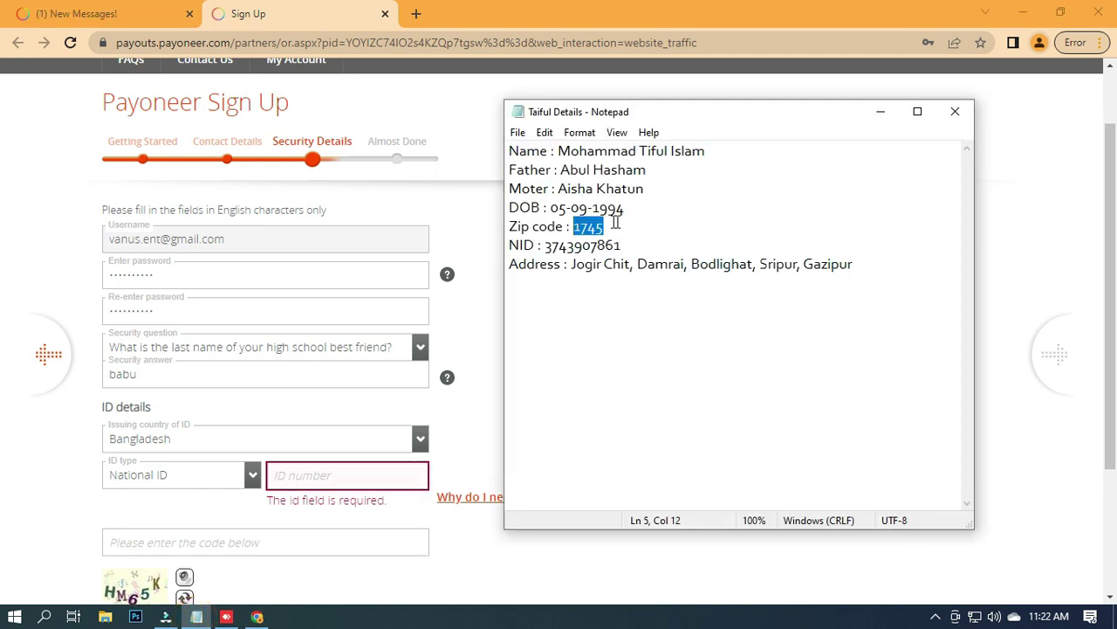
{"action": "left_click_drag", "start_coordinate": [511, 245], "coordinate": [633, 245]}
{"action": "left_click", "coordinate": [536, 245]}
{"action": "key", "text": "ctrl+c"}
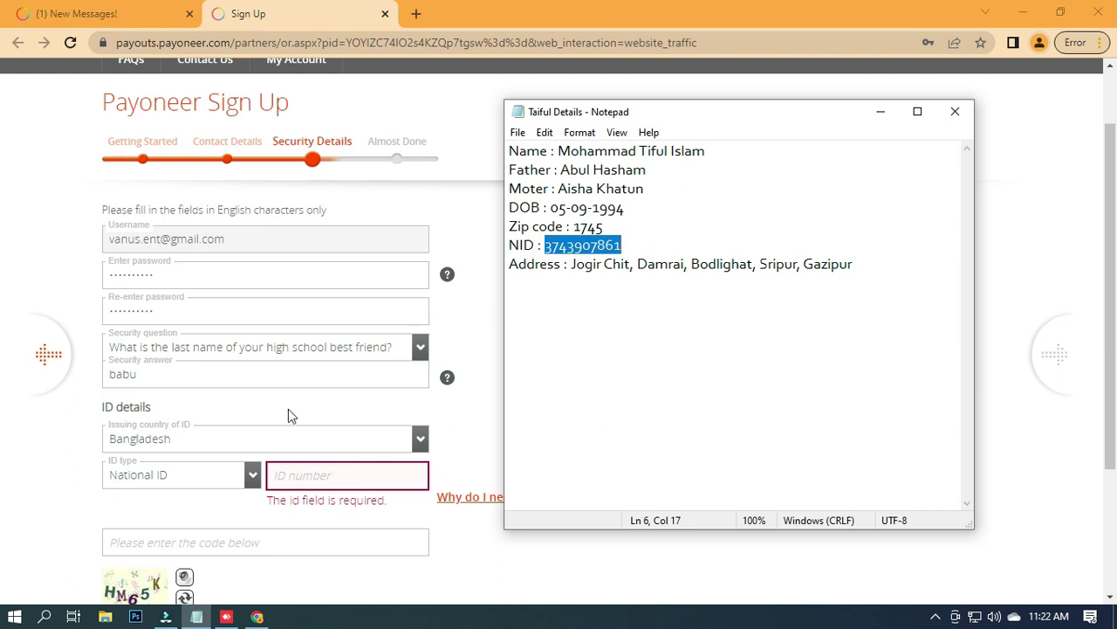
{"action": "left_click", "coordinate": [332, 479]}
{"action": "key", "text": "ctrl+v"}
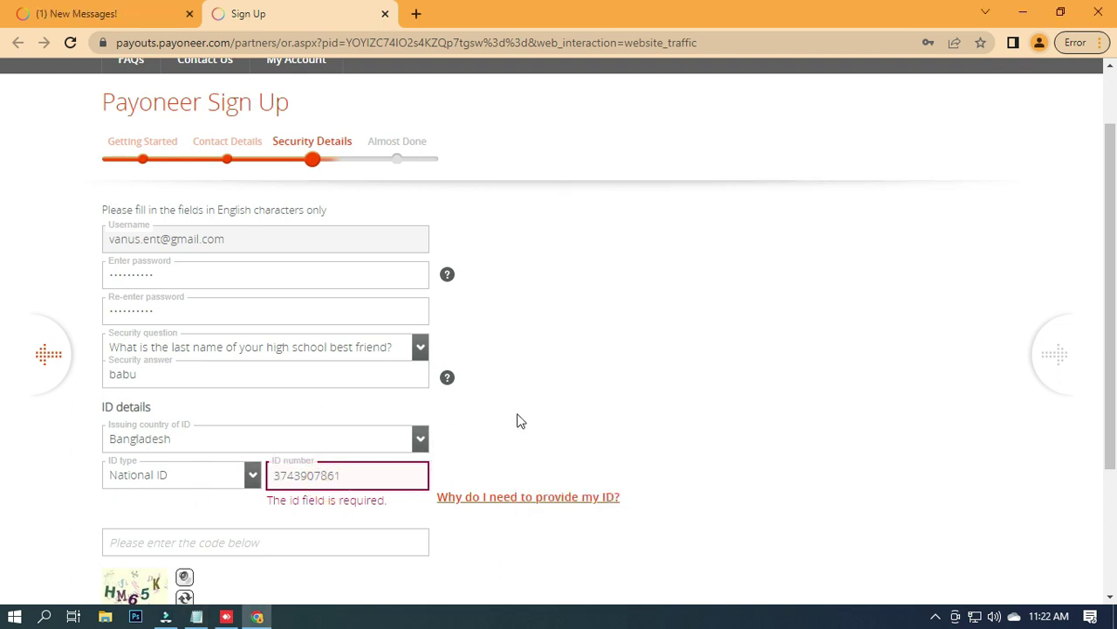
Type the captcha code and submit the security details.
{"action": "scroll", "coordinate": [519, 419], "scroll_direction": "down", "scroll_amount": 1}
{"action": "left_click", "coordinate": [260, 464]}
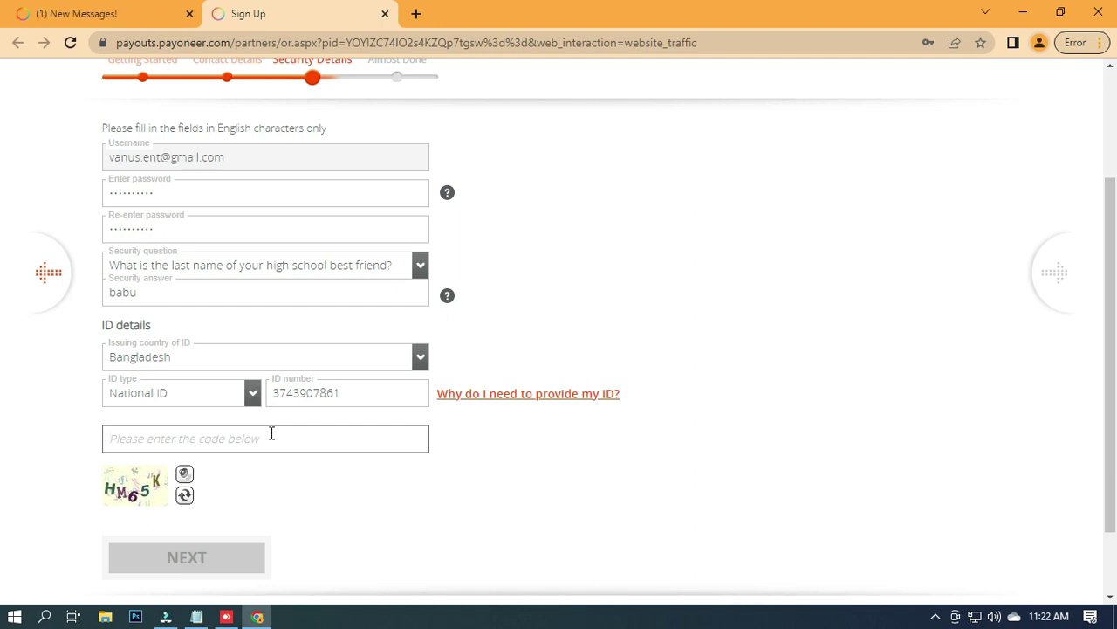
{"action": "type", "text": "HM"}
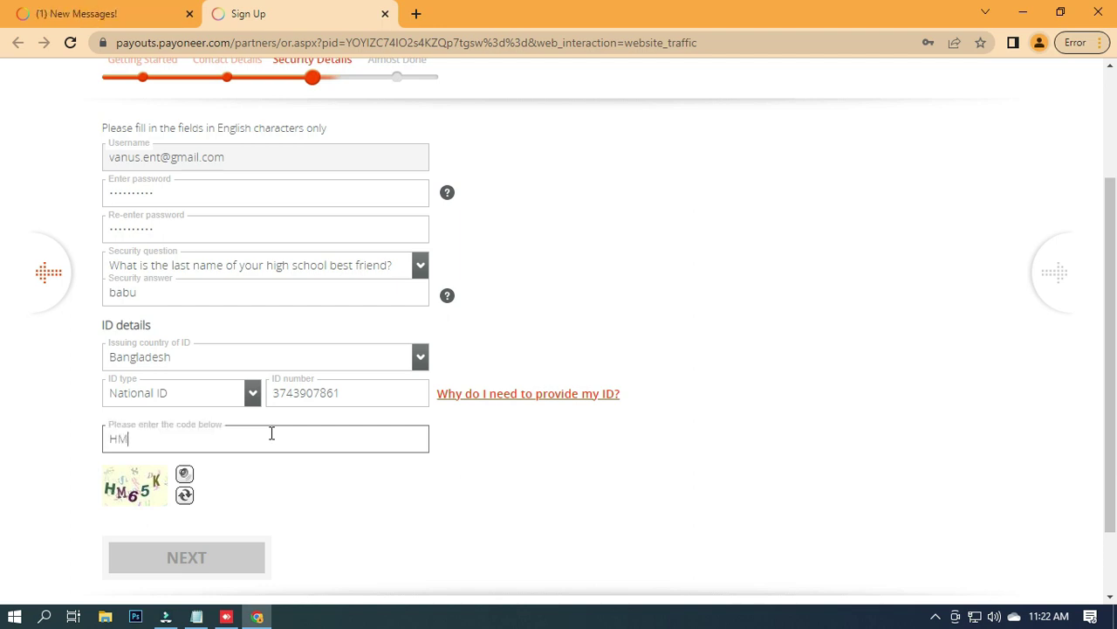
{"action": "type", "text": "65K"}
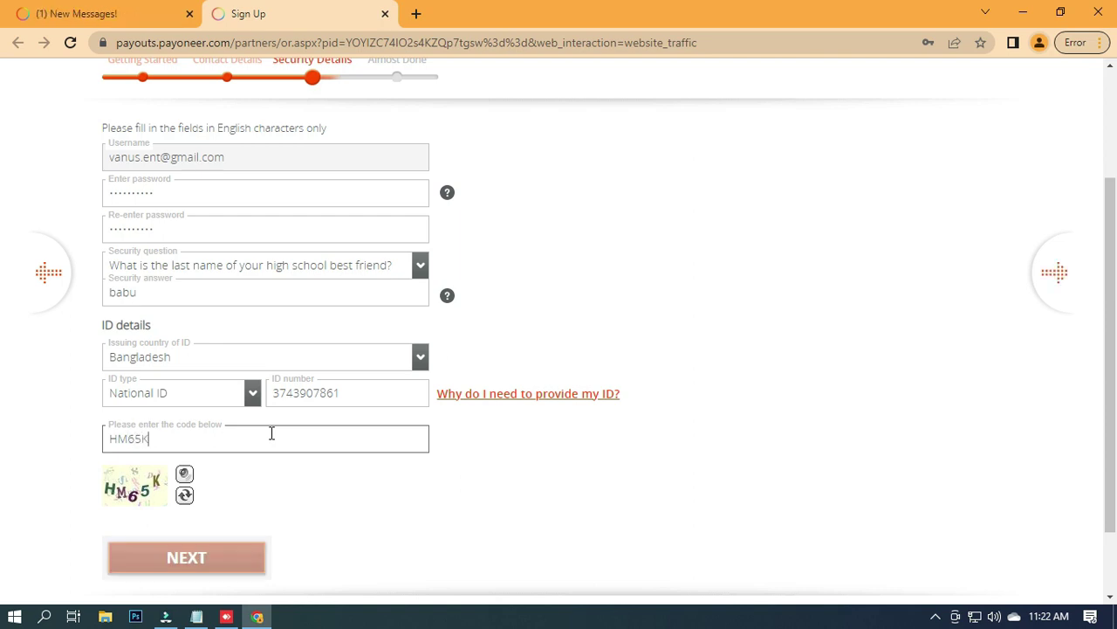
{"action": "left_click", "coordinate": [222, 552]}
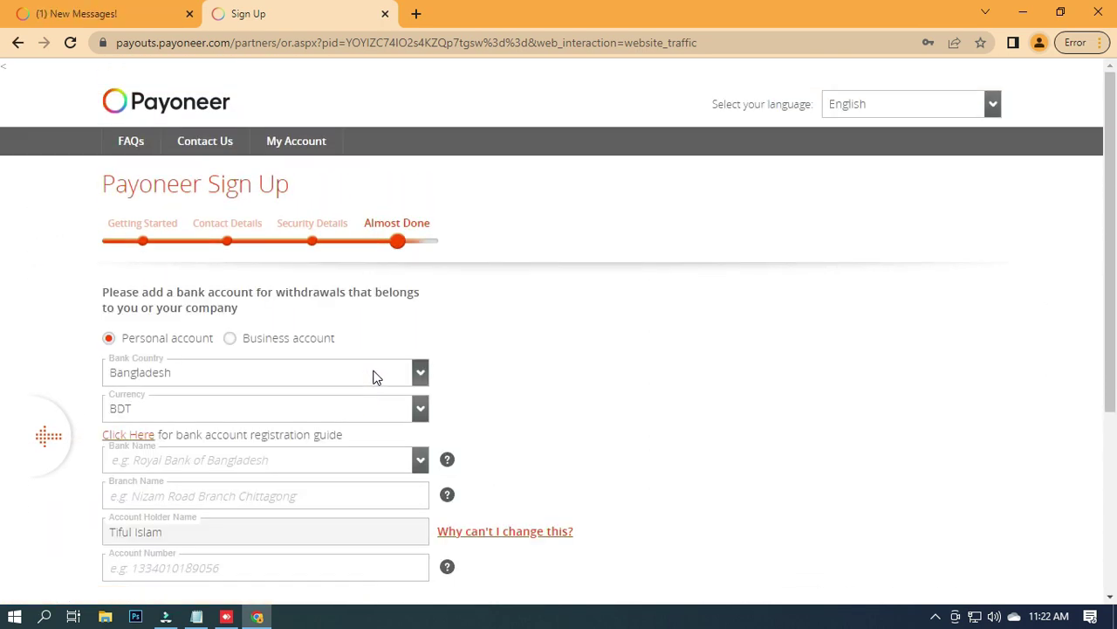
Pick ISLAMI BANK BANGLADESH LTD from the Bank Name list for the BDT account.
{"action": "scroll", "coordinate": [373, 375], "scroll_direction": "down", "scroll_amount": 3}
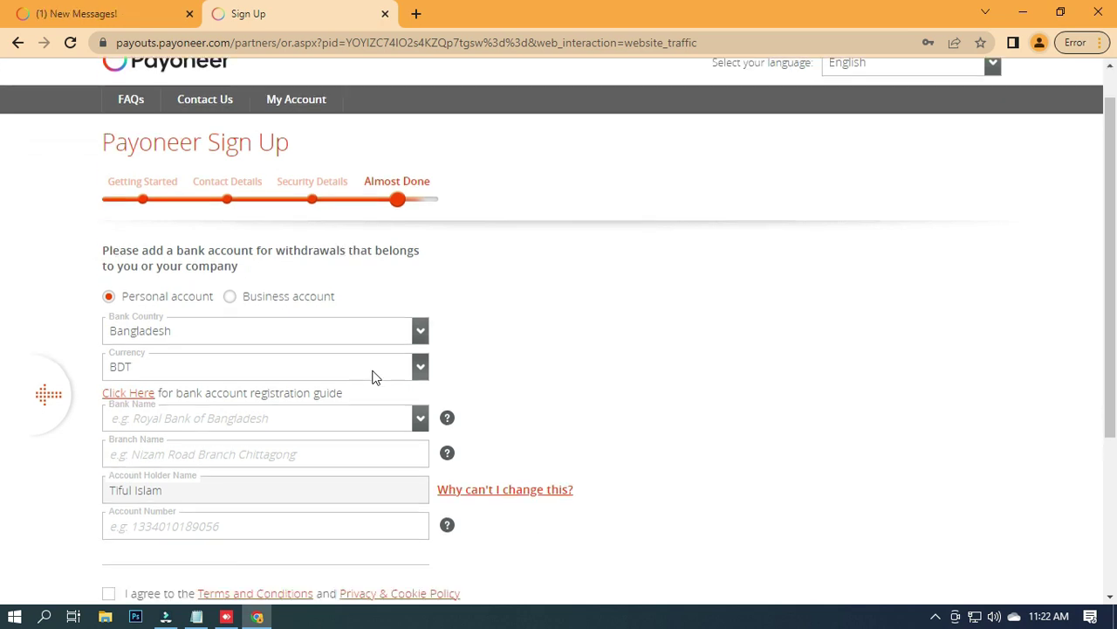
{"action": "scroll", "coordinate": [312, 329], "scroll_direction": "up", "scroll_amount": 3}
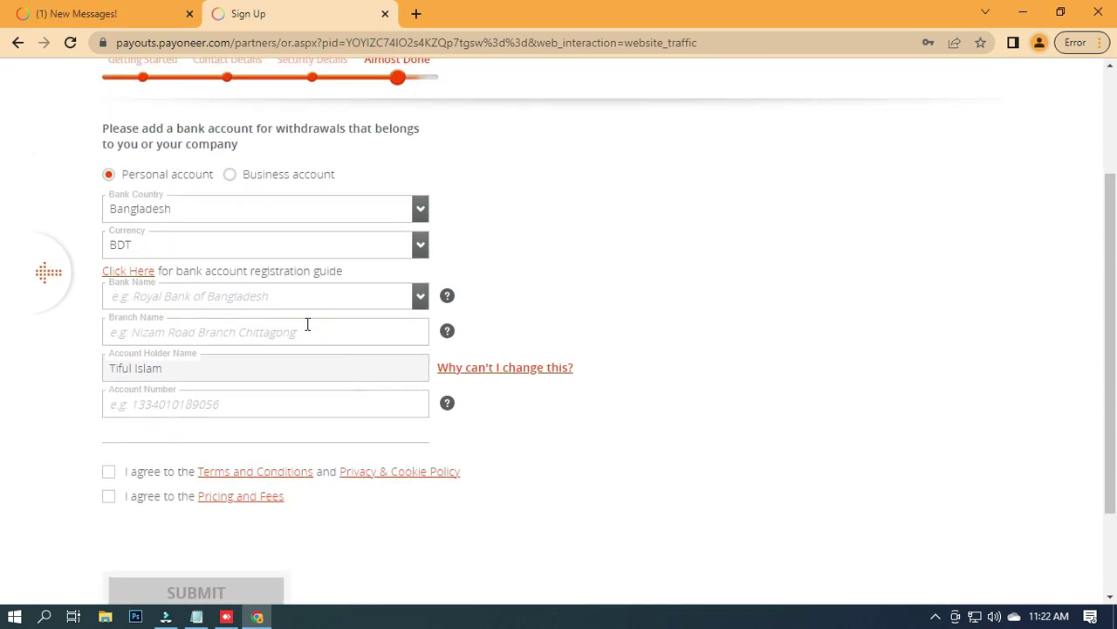
{"action": "scroll", "coordinate": [272, 335], "scroll_direction": "down", "scroll_amount": 1}
{"action": "scroll", "coordinate": [272, 334], "scroll_direction": "down", "scroll_amount": 2}
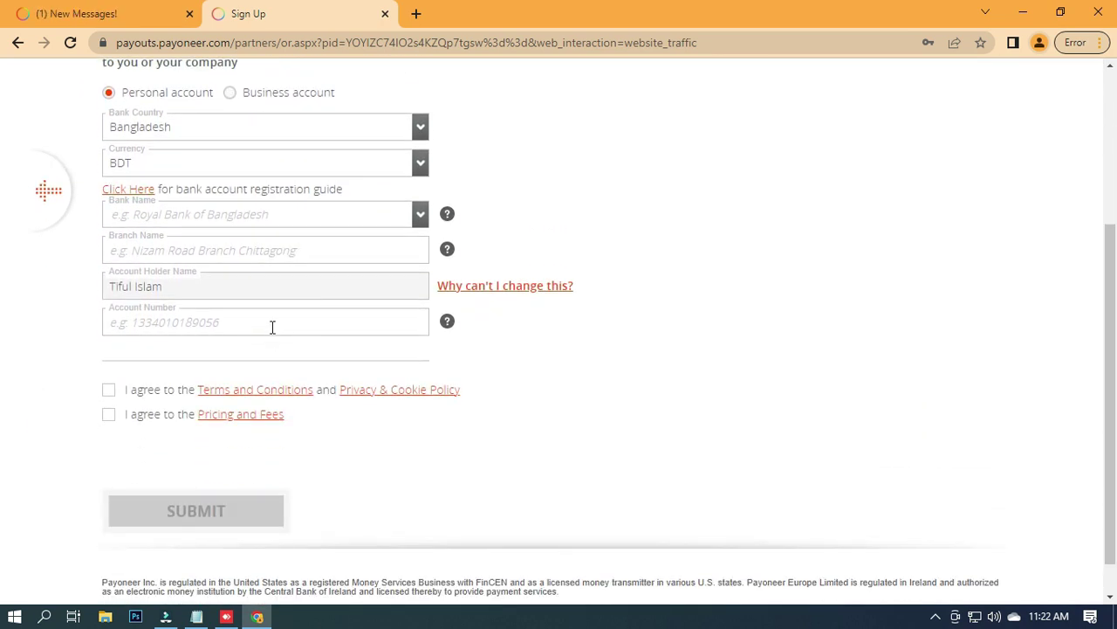
{"action": "scroll", "coordinate": [147, 349], "scroll_direction": "up", "scroll_amount": 1}
{"action": "scroll", "coordinate": [150, 307], "scroll_direction": "up", "scroll_amount": 1}
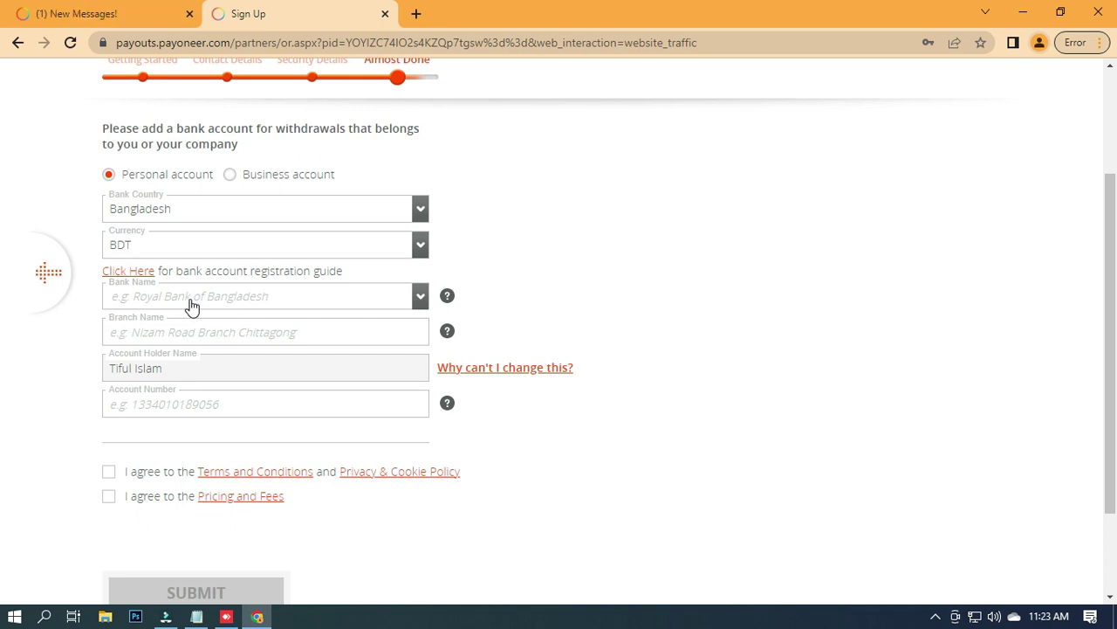
{"action": "left_click", "coordinate": [190, 303]}
{"action": "scroll", "coordinate": [237, 441], "scroll_direction": "down", "scroll_amount": 8}
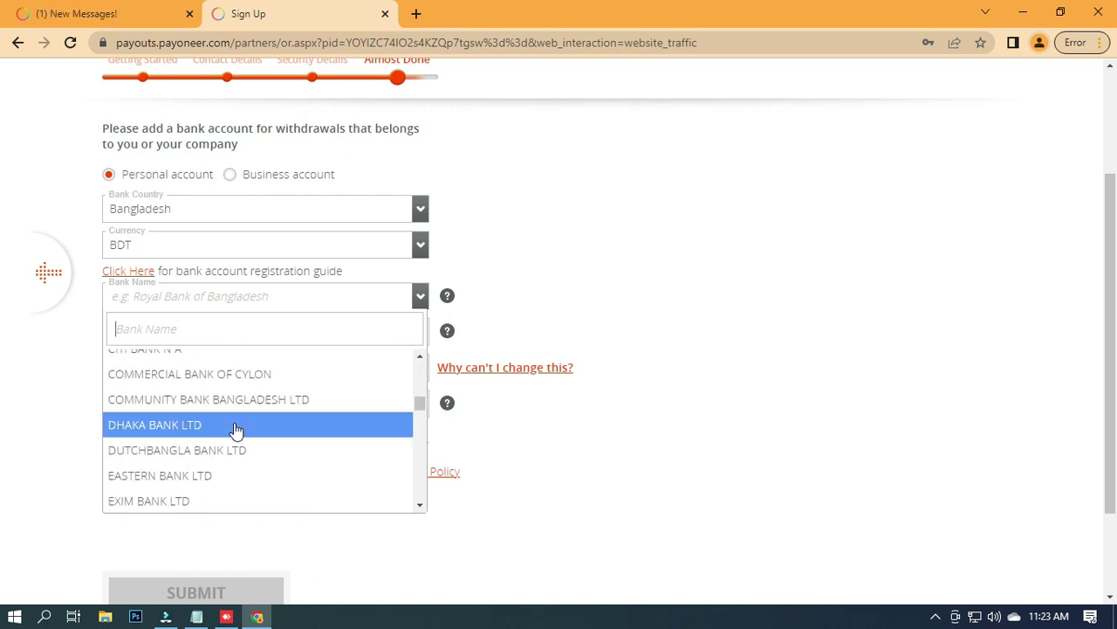
{"action": "scroll", "coordinate": [236, 428], "scroll_direction": "down", "scroll_amount": 4}
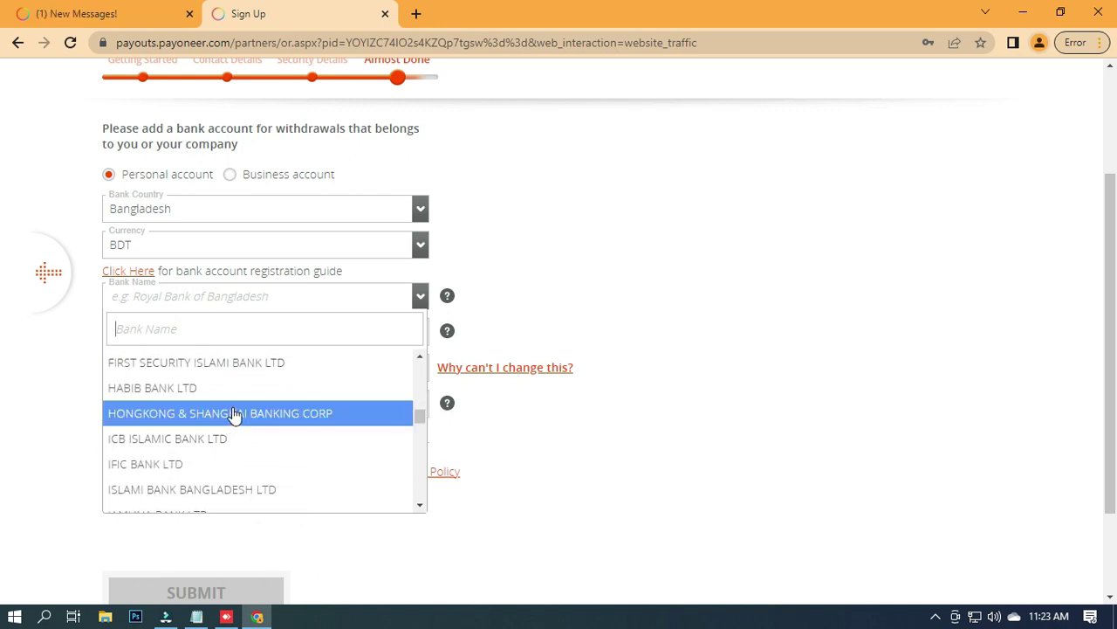
{"action": "scroll", "coordinate": [240, 406], "scroll_direction": "down", "scroll_amount": 2}
{"action": "scroll", "coordinate": [252, 422], "scroll_direction": "down", "scroll_amount": 3}
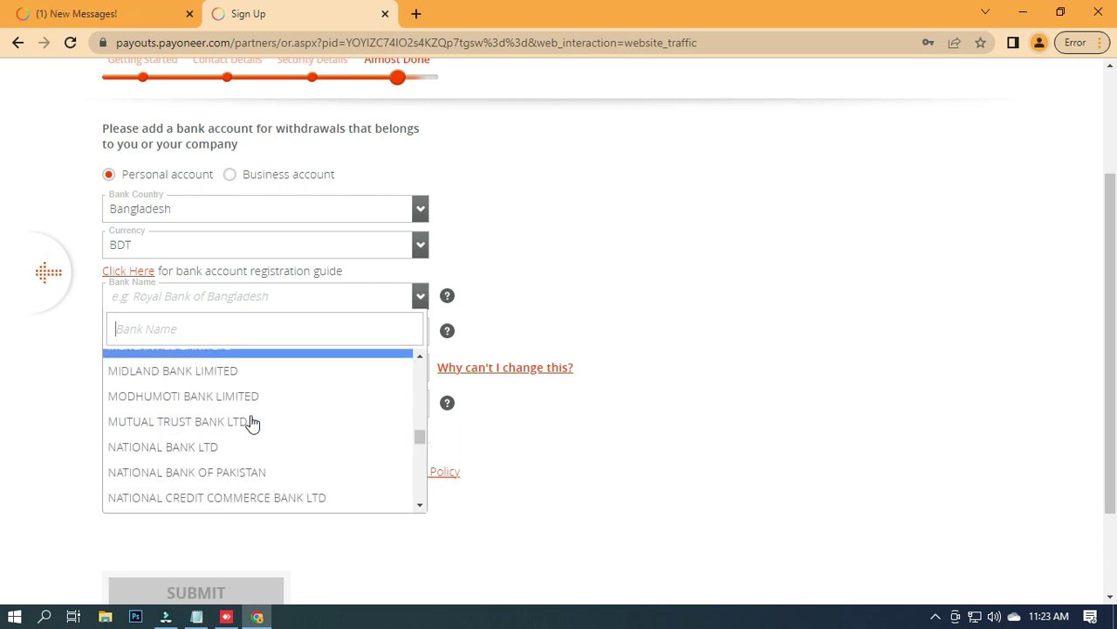
{"action": "scroll", "coordinate": [250, 422], "scroll_direction": "down", "scroll_amount": 2}
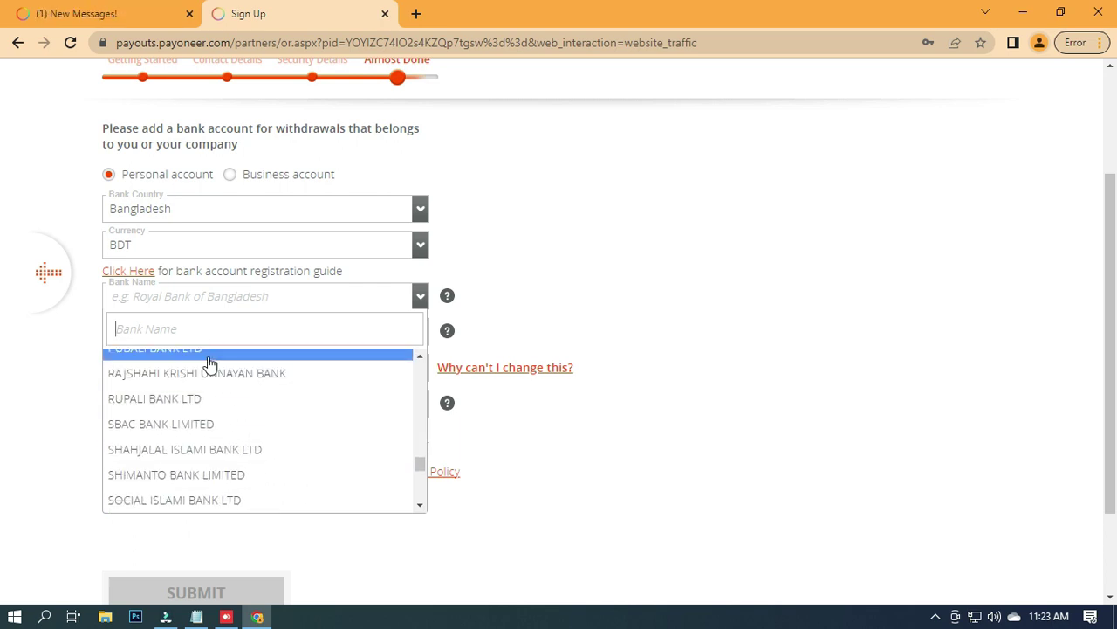
{"action": "scroll", "coordinate": [213, 365], "scroll_direction": "down", "scroll_amount": 3}
{"action": "scroll", "coordinate": [244, 419], "scroll_direction": "up", "scroll_amount": 3}
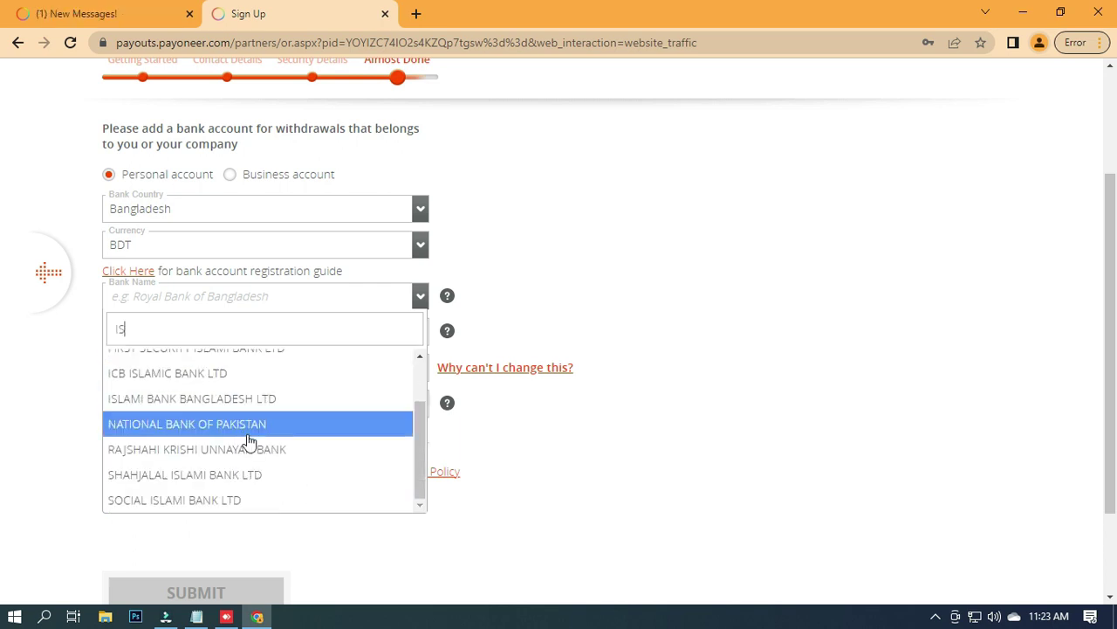
{"action": "left_click", "coordinate": [245, 398]}
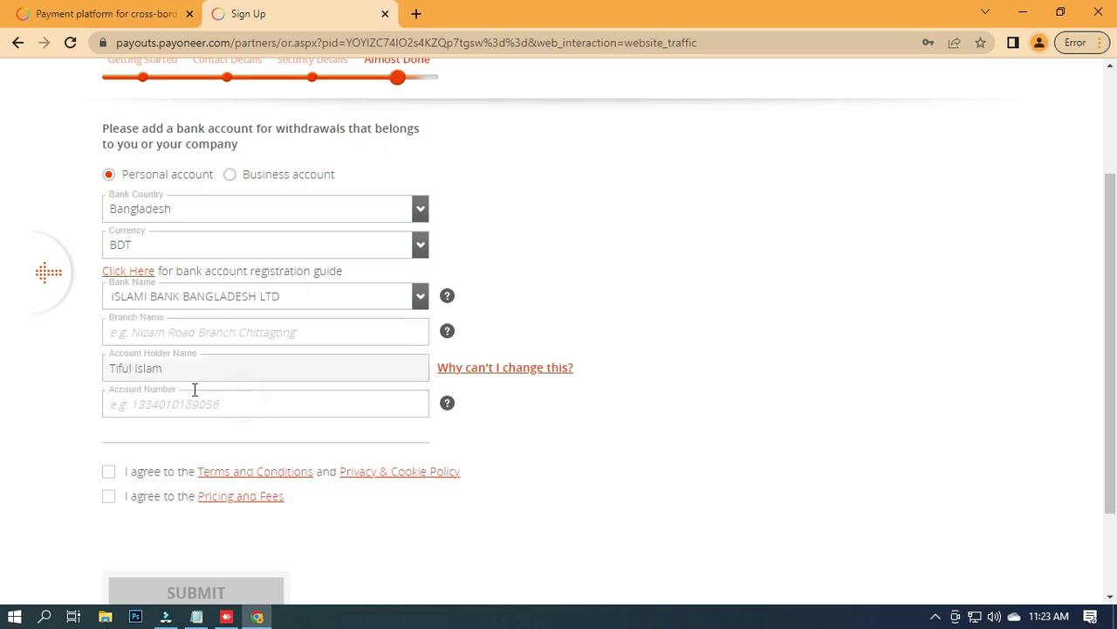
Enter Sripur Branch as the branch name and type the bank account number.
{"action": "left_click", "coordinate": [196, 335]}
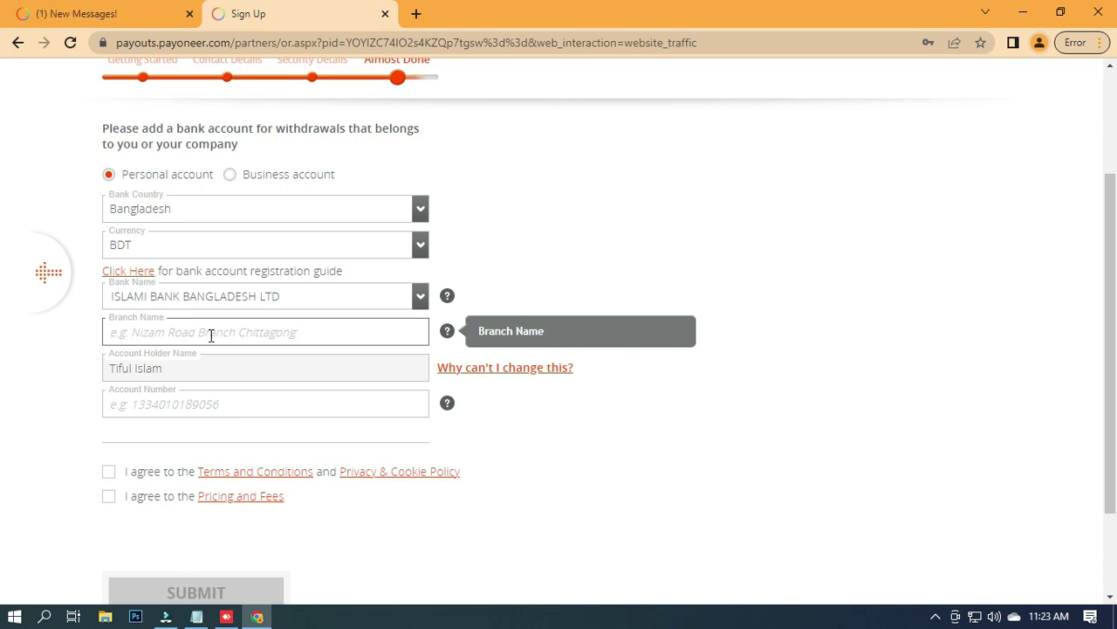
{"action": "type", "text": "r"}
{"action": "key", "text": "BackSpace"}
{"action": "type", "text": "s"}
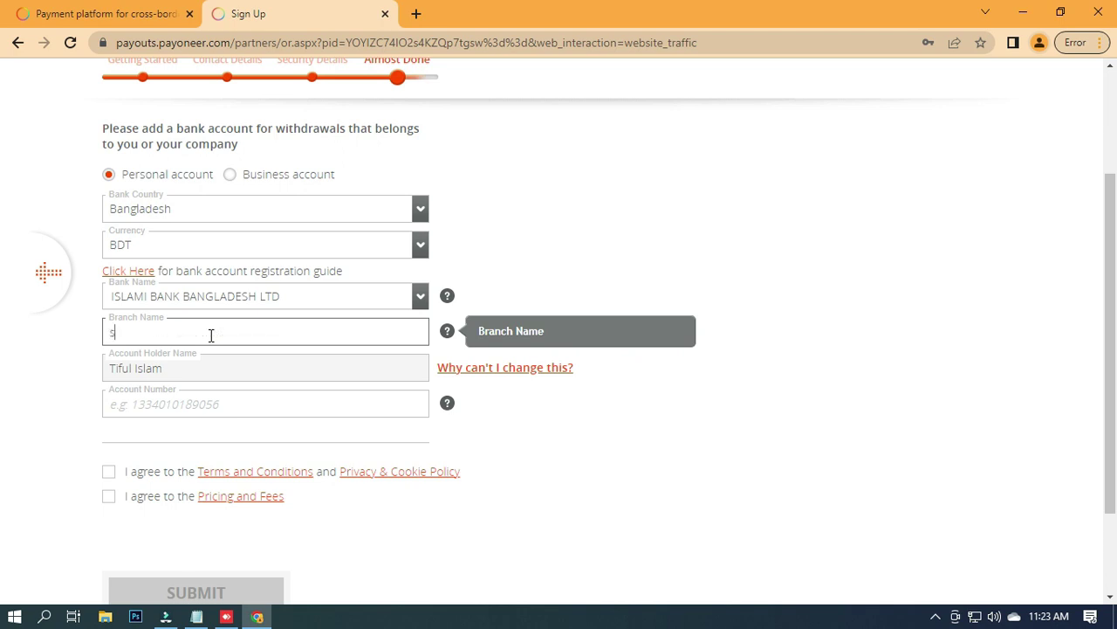
{"action": "key", "text": "BackSpace"}
{"action": "type", "text": "Sripur Brac"}
{"action": "key", "text": "BackSpace"}
{"action": "type", "text": "nch"}
{"action": "key", "text": "Tab"}
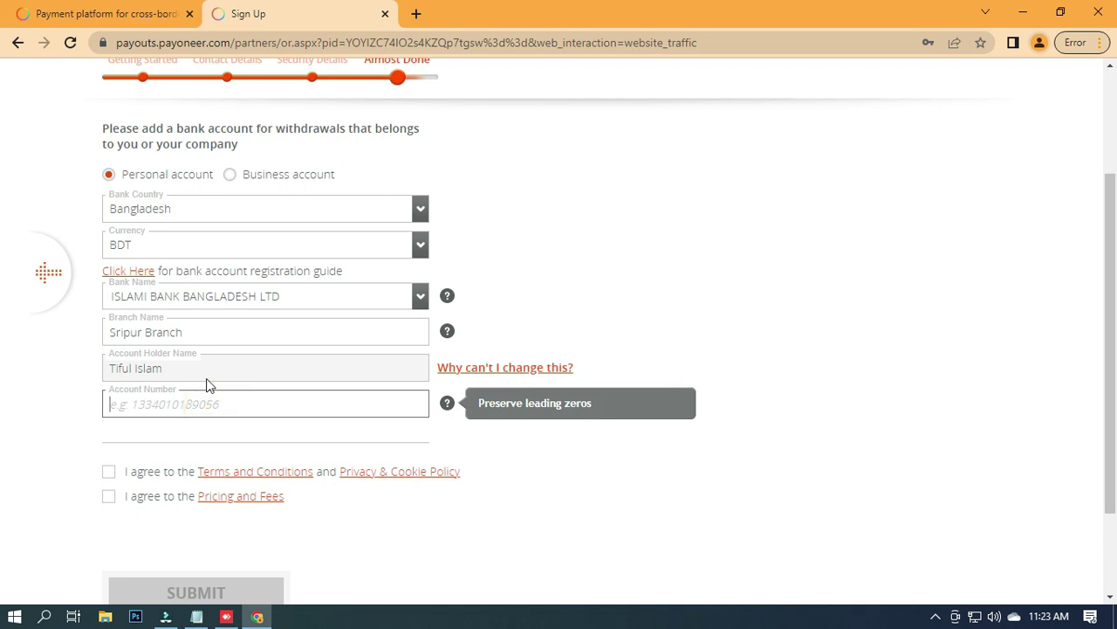
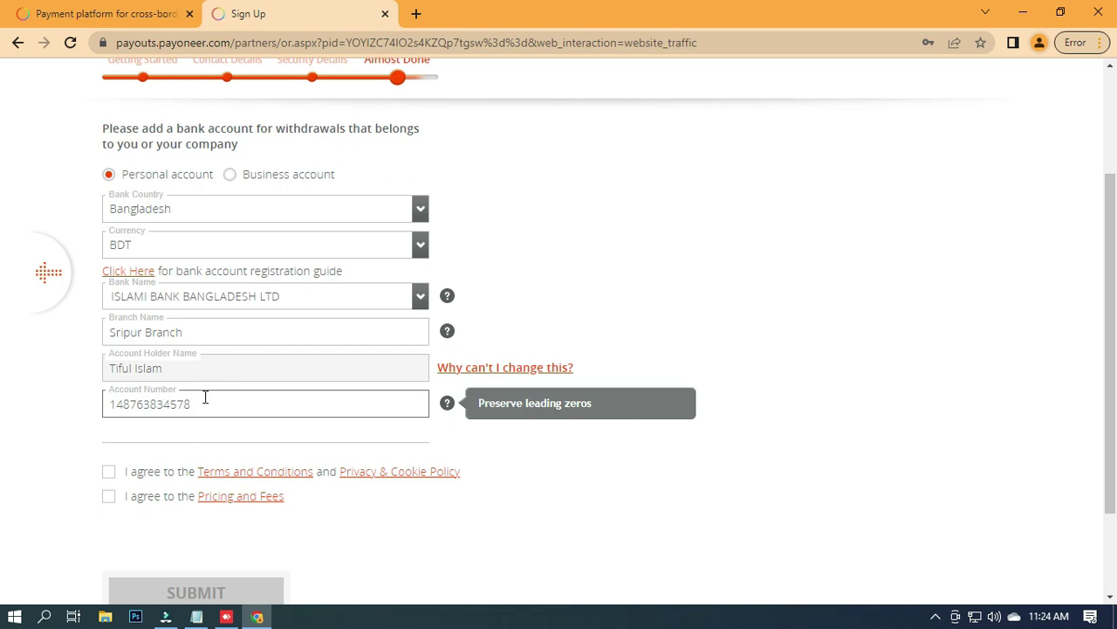
Accept the Terms and Conditions/Privacy Policy and the Pricing and Fees agreements.
{"action": "left_click", "coordinate": [110, 474]}
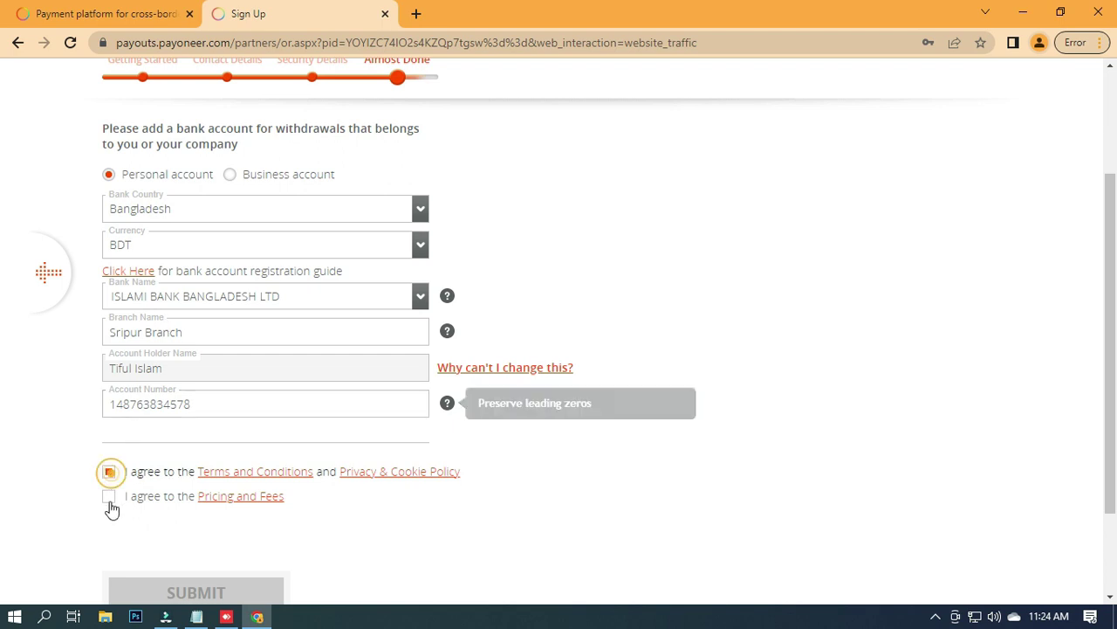
{"action": "left_click", "coordinate": [109, 497]}
{"action": "scroll", "coordinate": [195, 346], "scroll_direction": "up", "scroll_amount": 1}
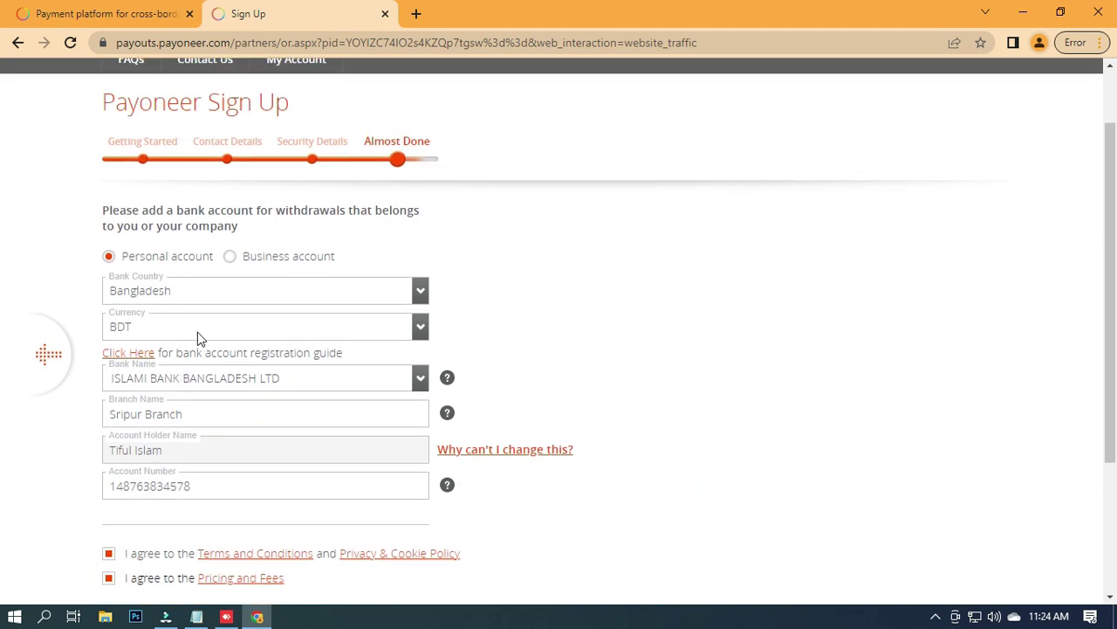
{"action": "scroll", "coordinate": [200, 324], "scroll_direction": "down", "scroll_amount": 2}
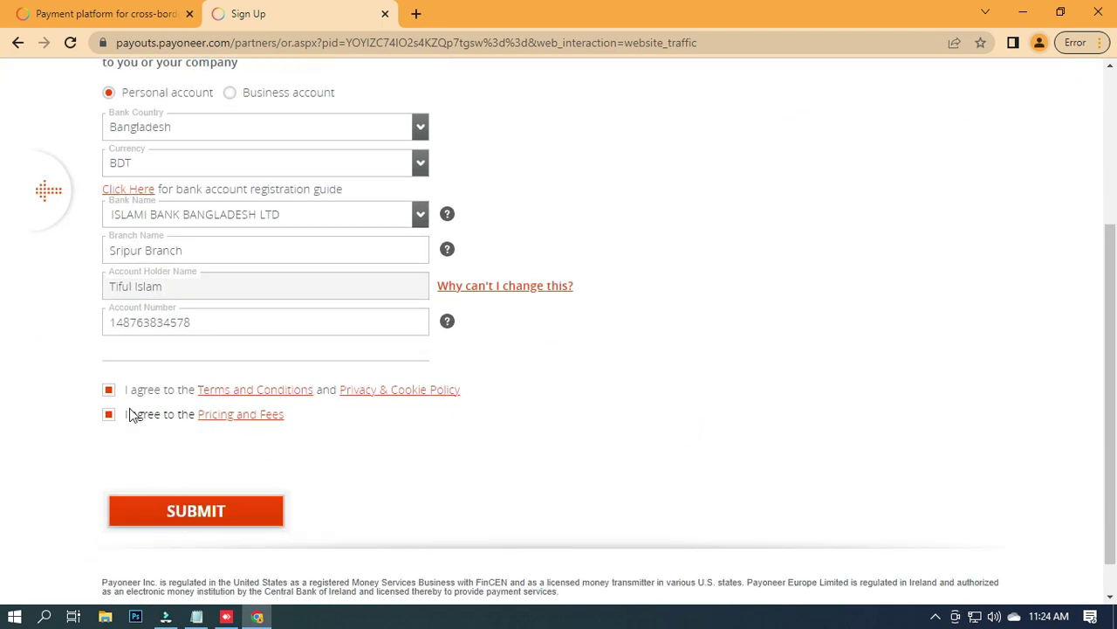
Submit the application and review the Congratulations page showing Review in Process.
{"action": "left_click", "coordinate": [171, 514]}
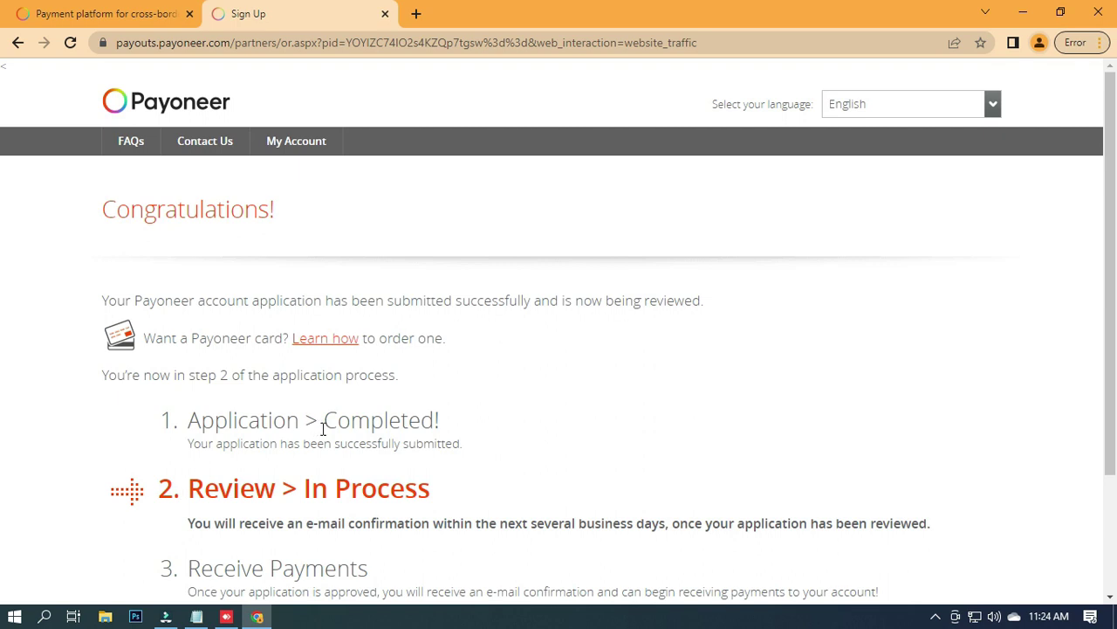
{"action": "scroll", "coordinate": [323, 428], "scroll_direction": "down", "scroll_amount": 2}
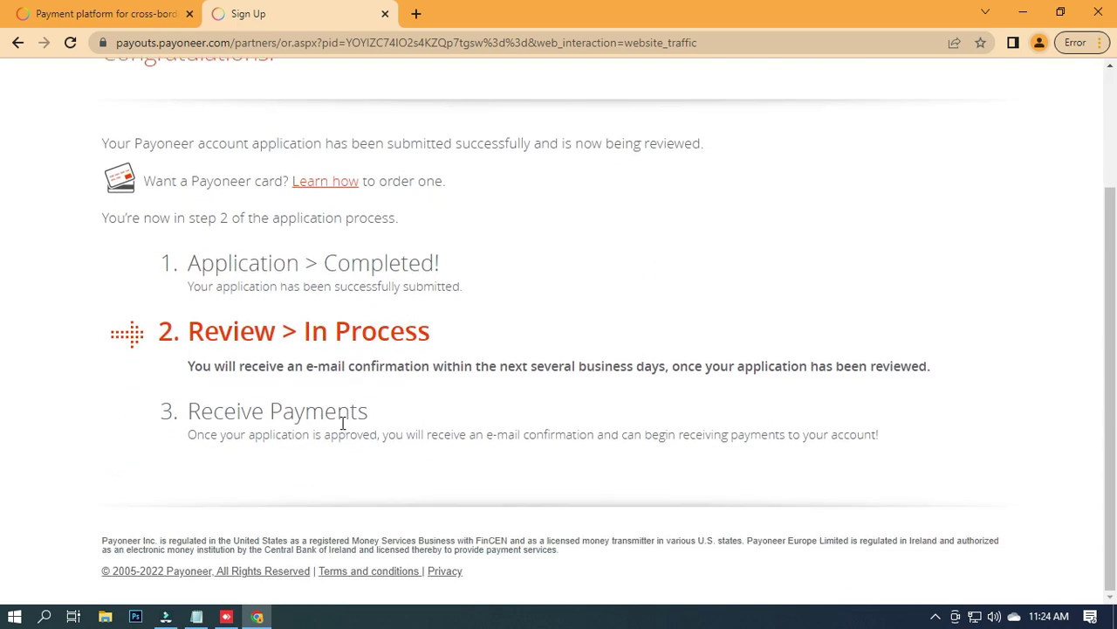
{"action": "scroll", "coordinate": [343, 423], "scroll_direction": "up", "scroll_amount": 1}
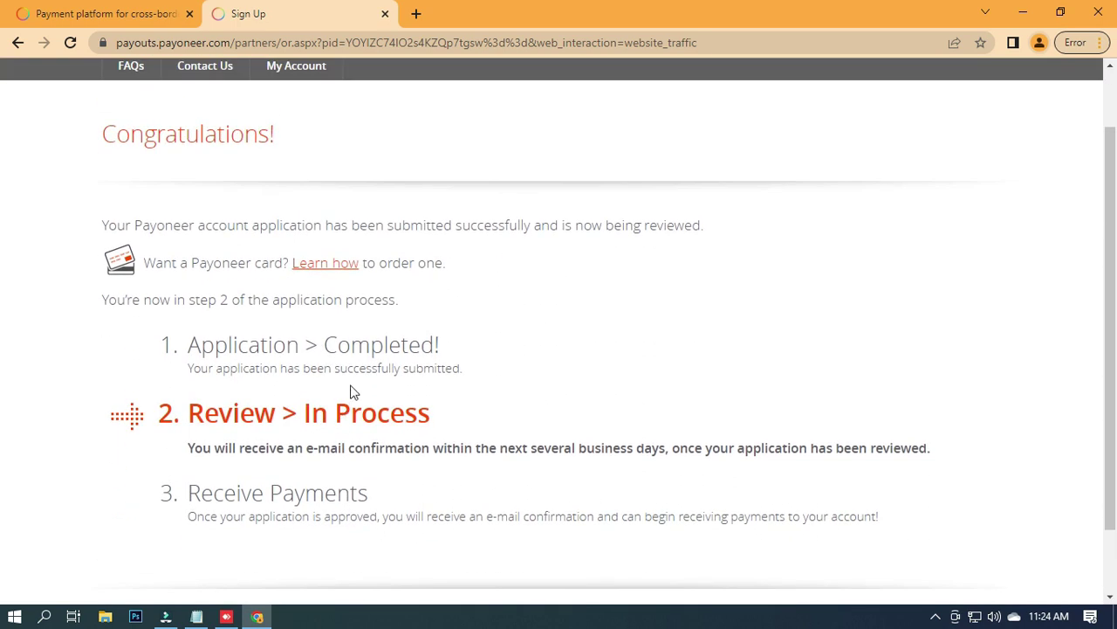
{"action": "scroll", "coordinate": [353, 392], "scroll_direction": "down", "scroll_amount": 1}
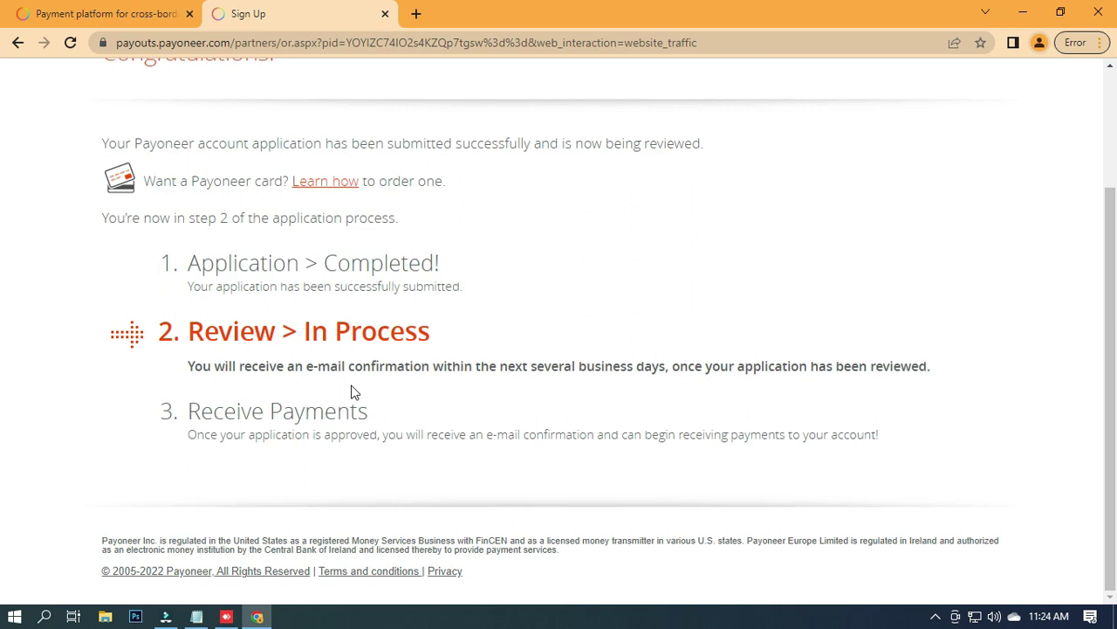
{"action": "scroll", "coordinate": [361, 387], "scroll_direction": "up", "scroll_amount": 2}
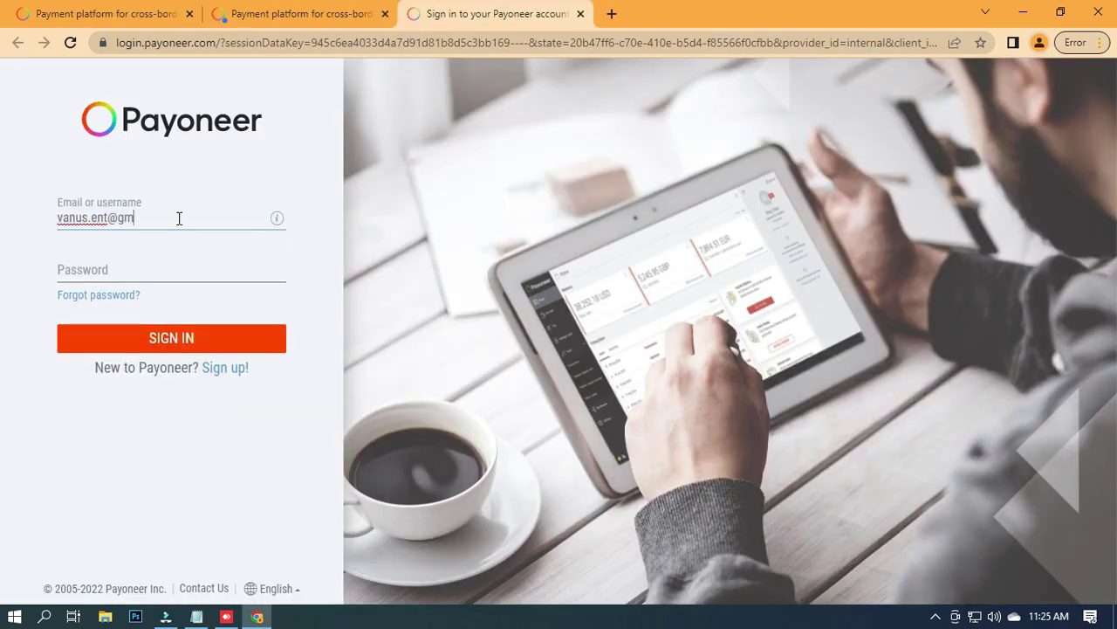
Sign in with the completed e-mail address and the account password.
{"action": "type", "text": "ail.com"}
{"action": "left_click", "coordinate": [165, 263]}
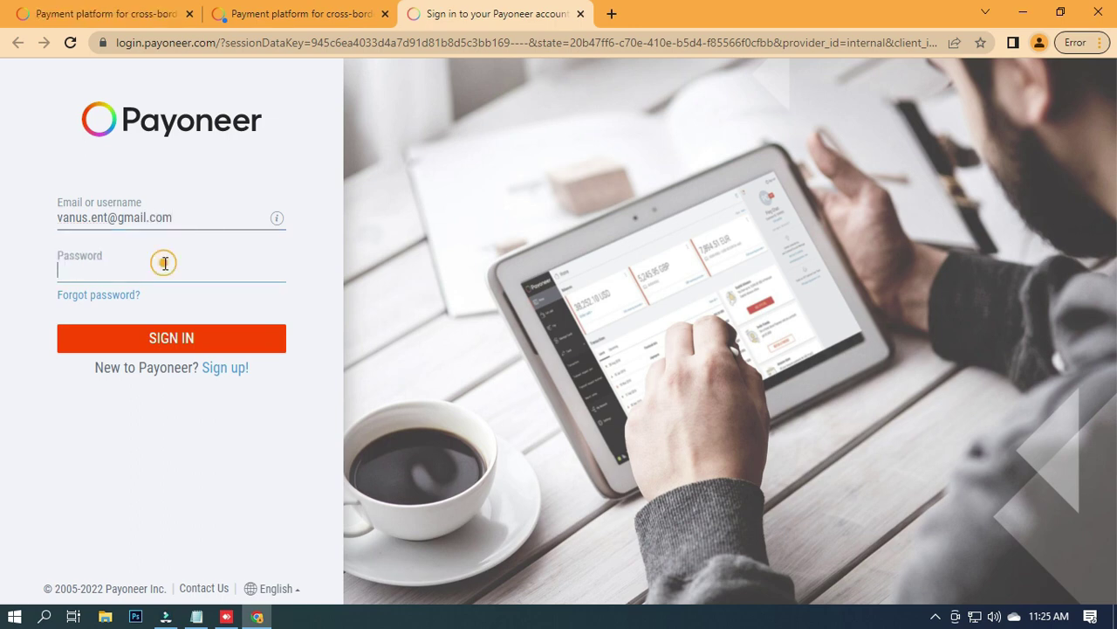
{"action": "type", "text": "•••"}
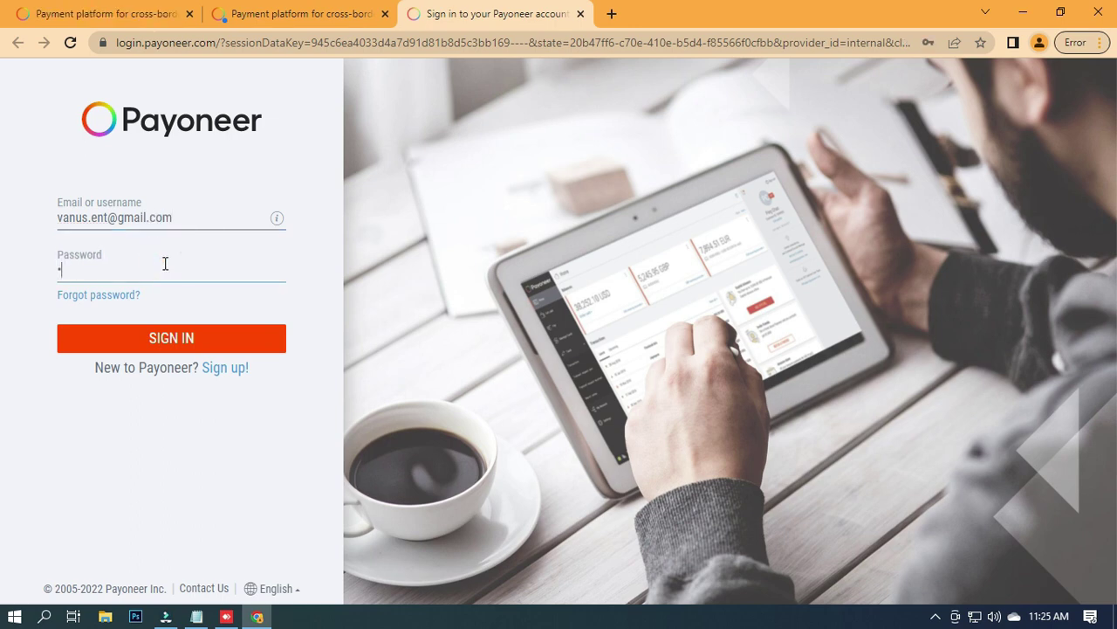
{"action": "type", "text": "••••••"}
{"action": "left_click", "coordinate": [204, 339]}
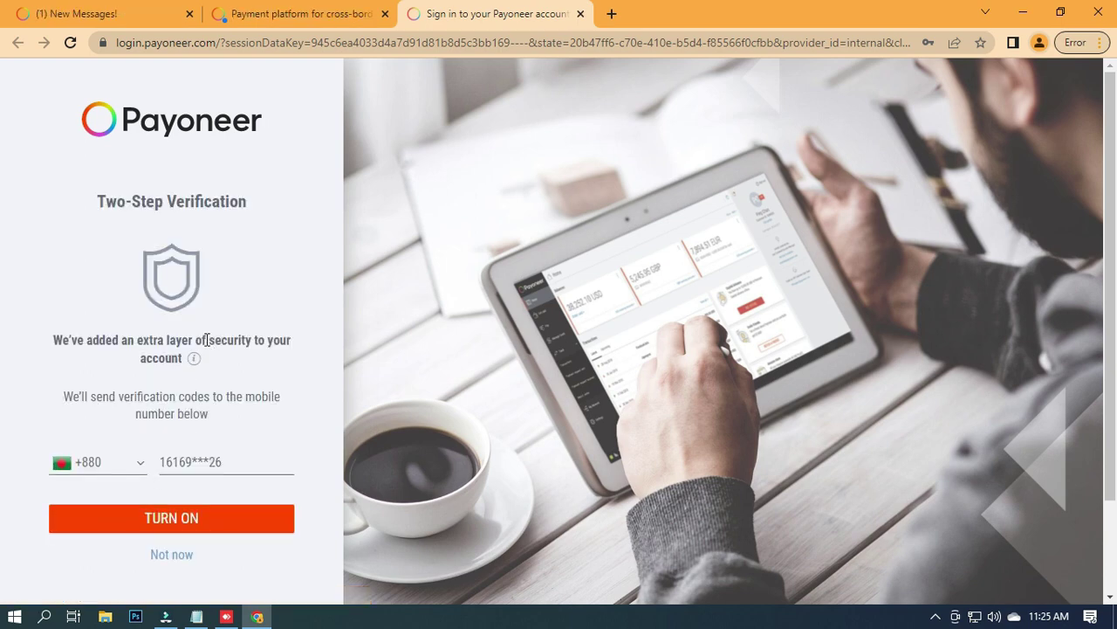
Skip two-step verification with 'Not now' and dismiss the password breach warning.
{"action": "scroll", "coordinate": [213, 486], "scroll_direction": "down", "scroll_amount": 2}
{"action": "left_click", "coordinate": [186, 445]}
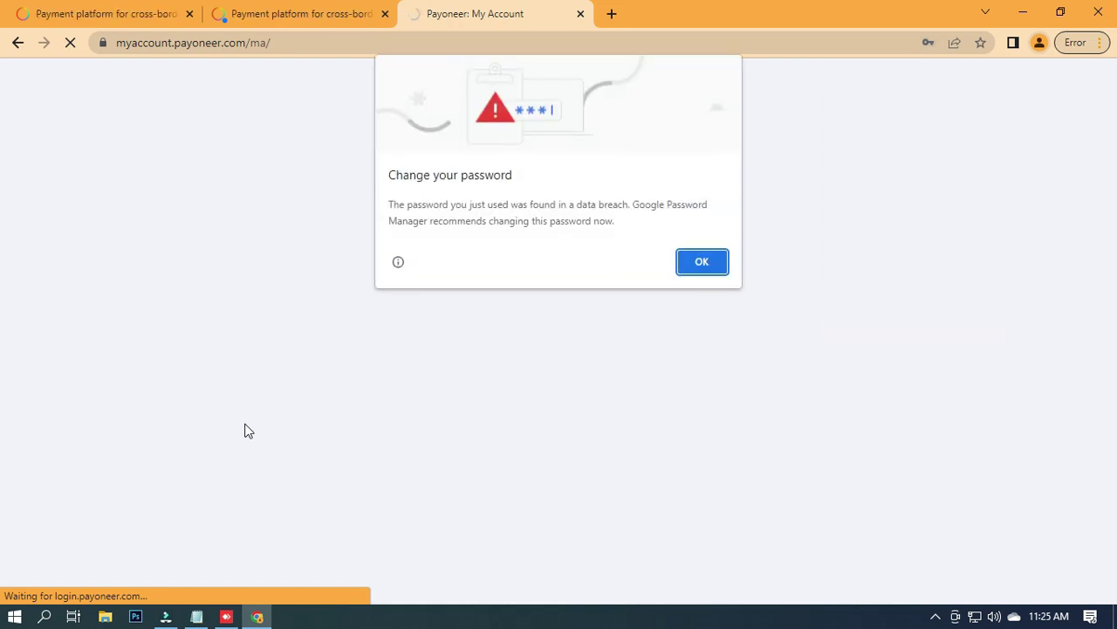
{"action": "left_click", "coordinate": [705, 267]}
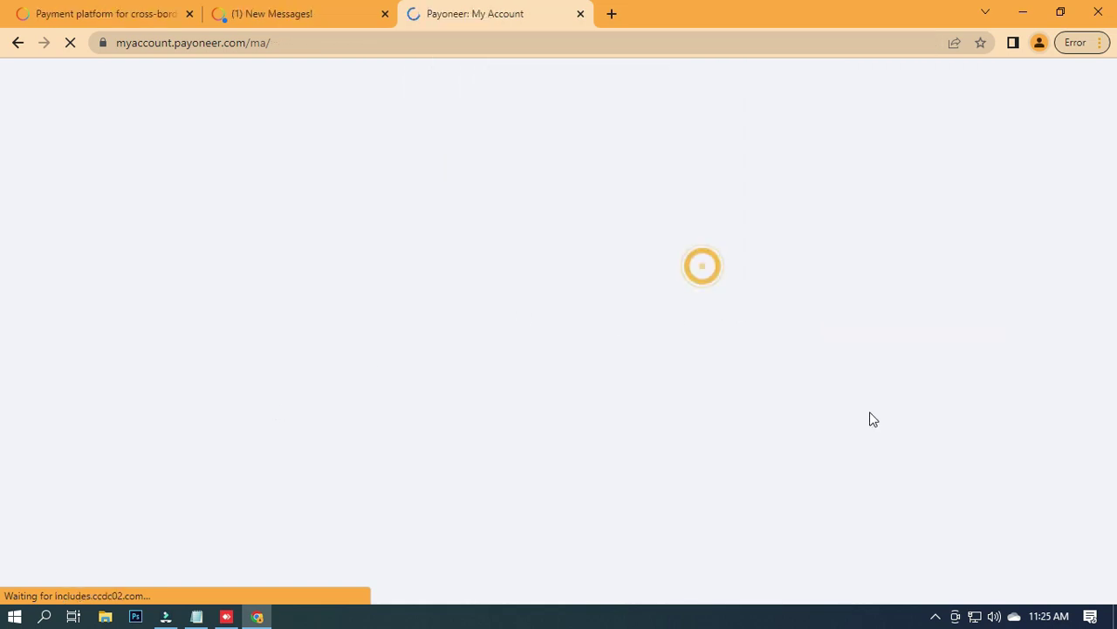